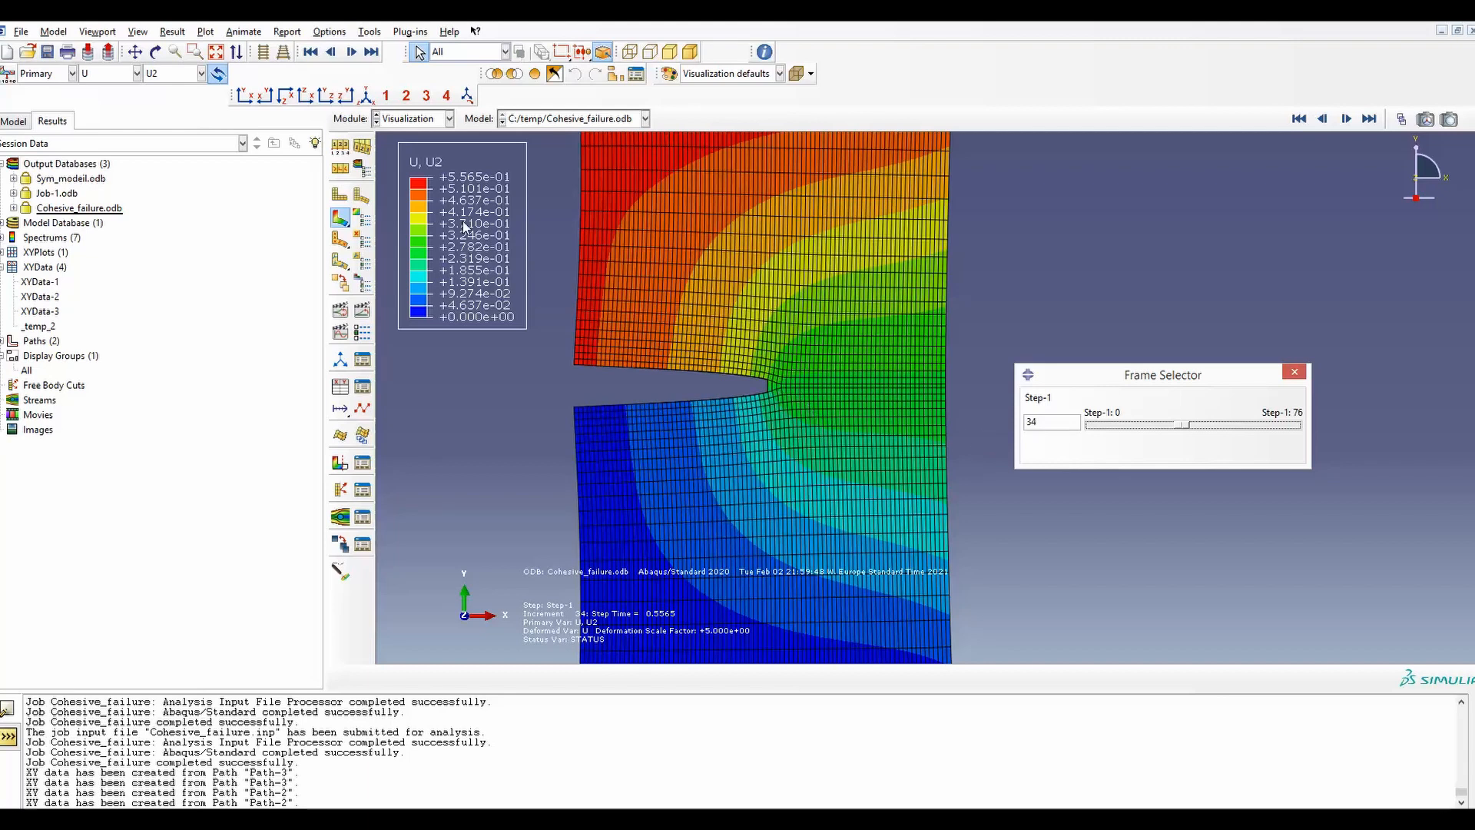
Turn on node labels in the common plot options so they show on the contour plot.
left_click(330, 31)
left_click(340, 50)
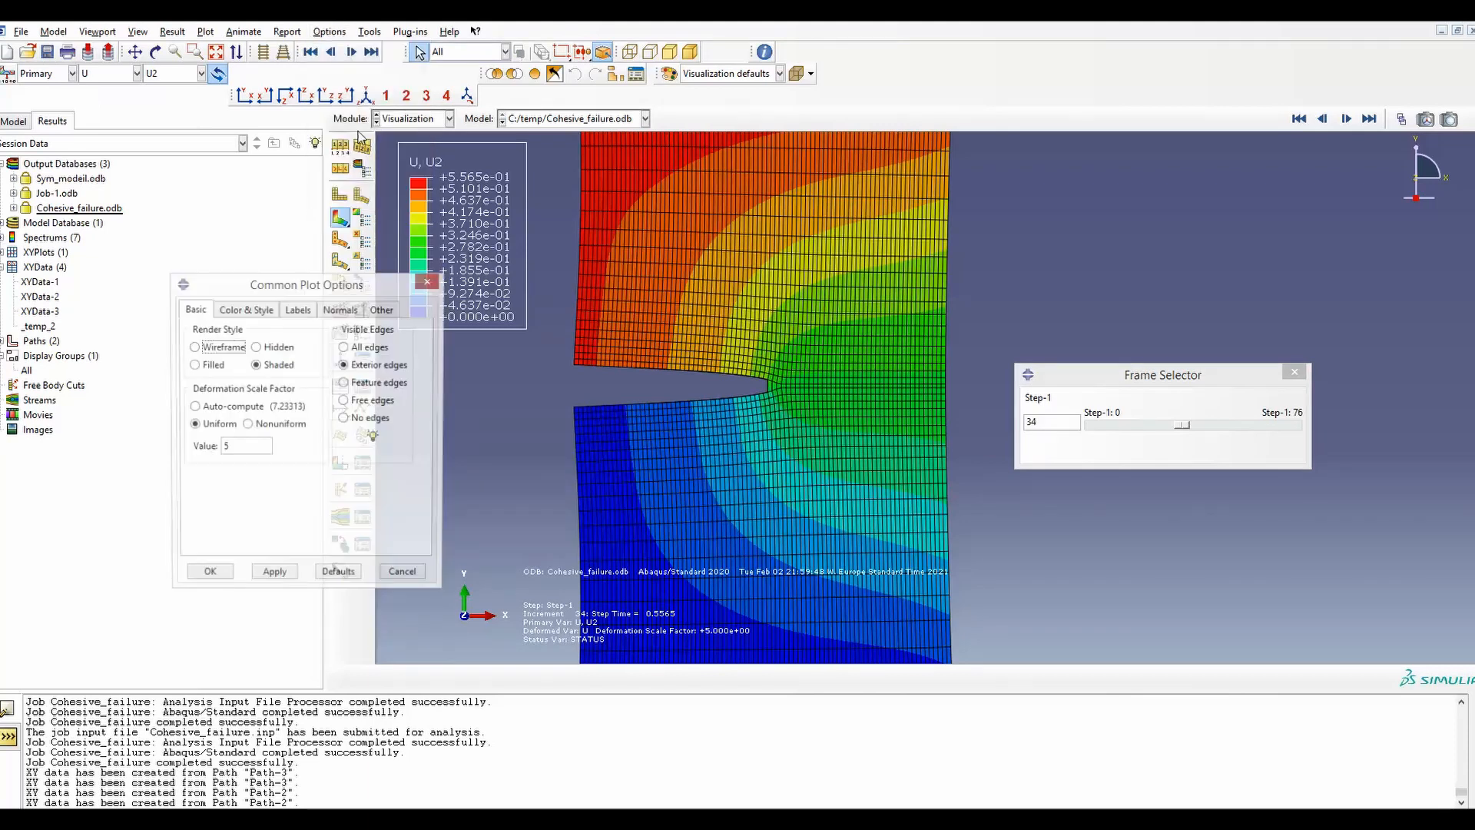
left_click(298, 312)
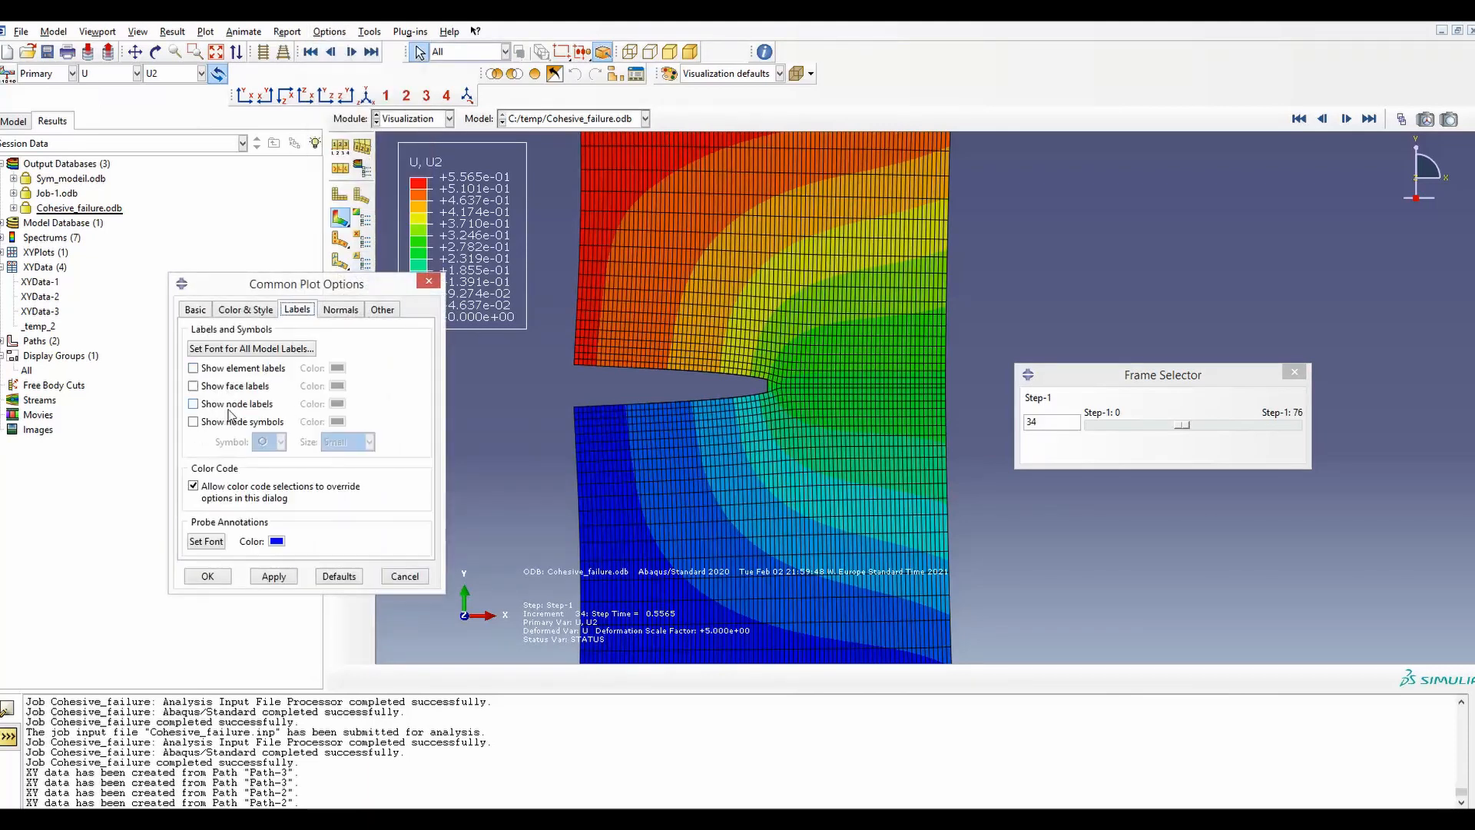
left_click(205, 404)
left_click(273, 576)
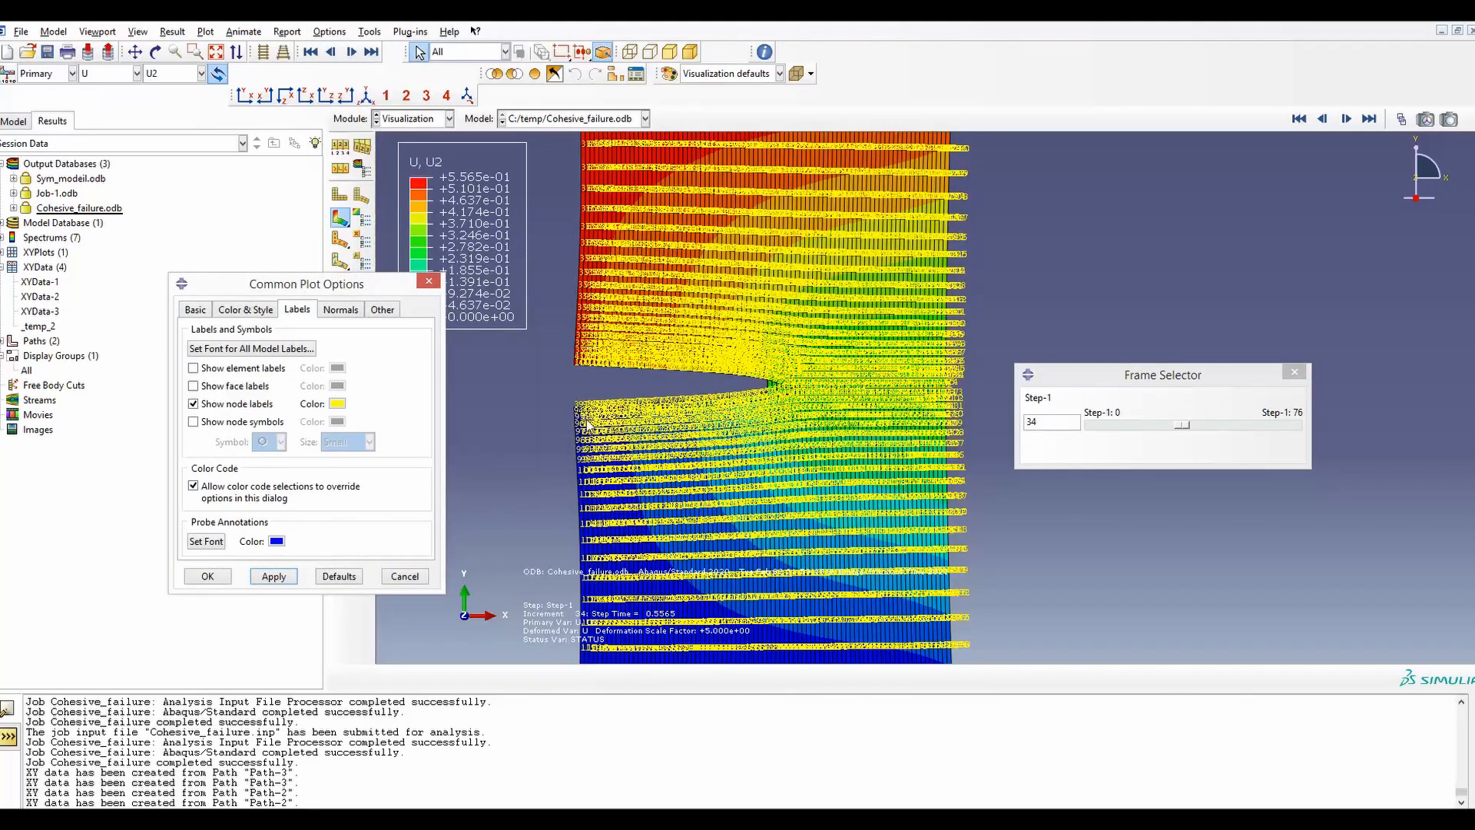
scroll(634, 412, "up", 5)
scroll(631, 413, "up", 3)
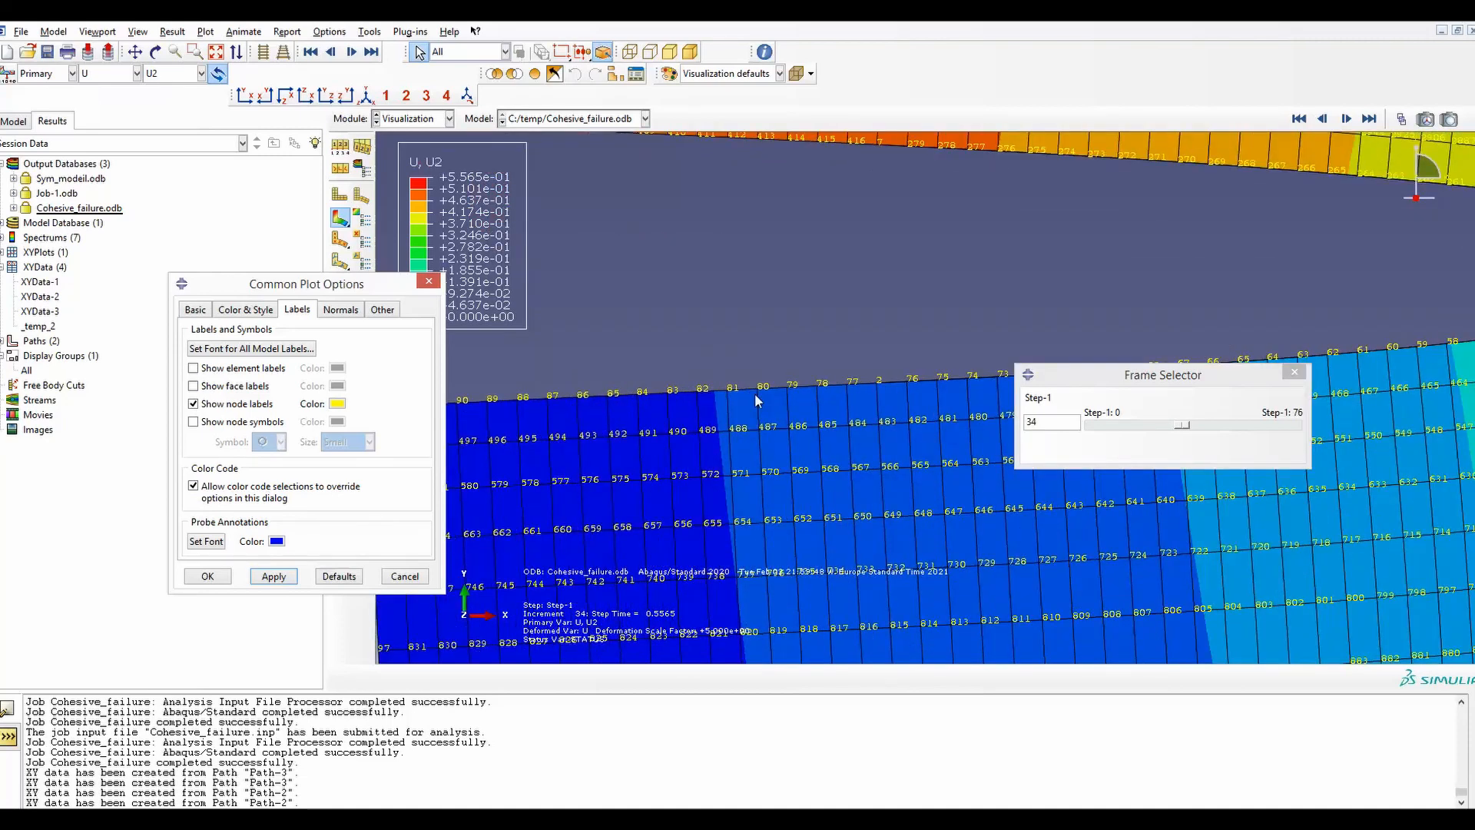
Show element labels together with the node labels on the mesh, and hide the element labels again.
left_click(194, 368)
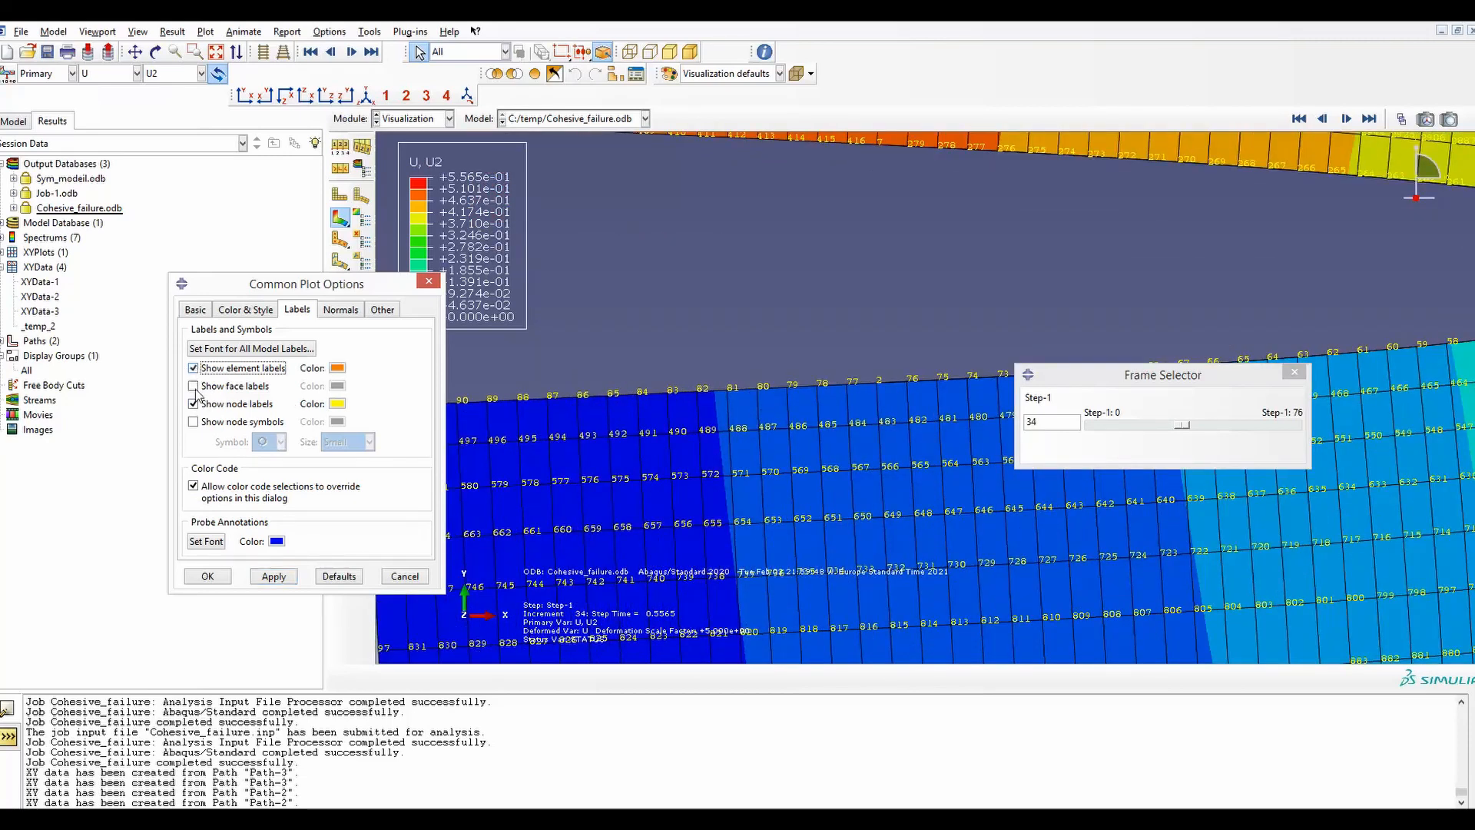
left_click(273, 576)
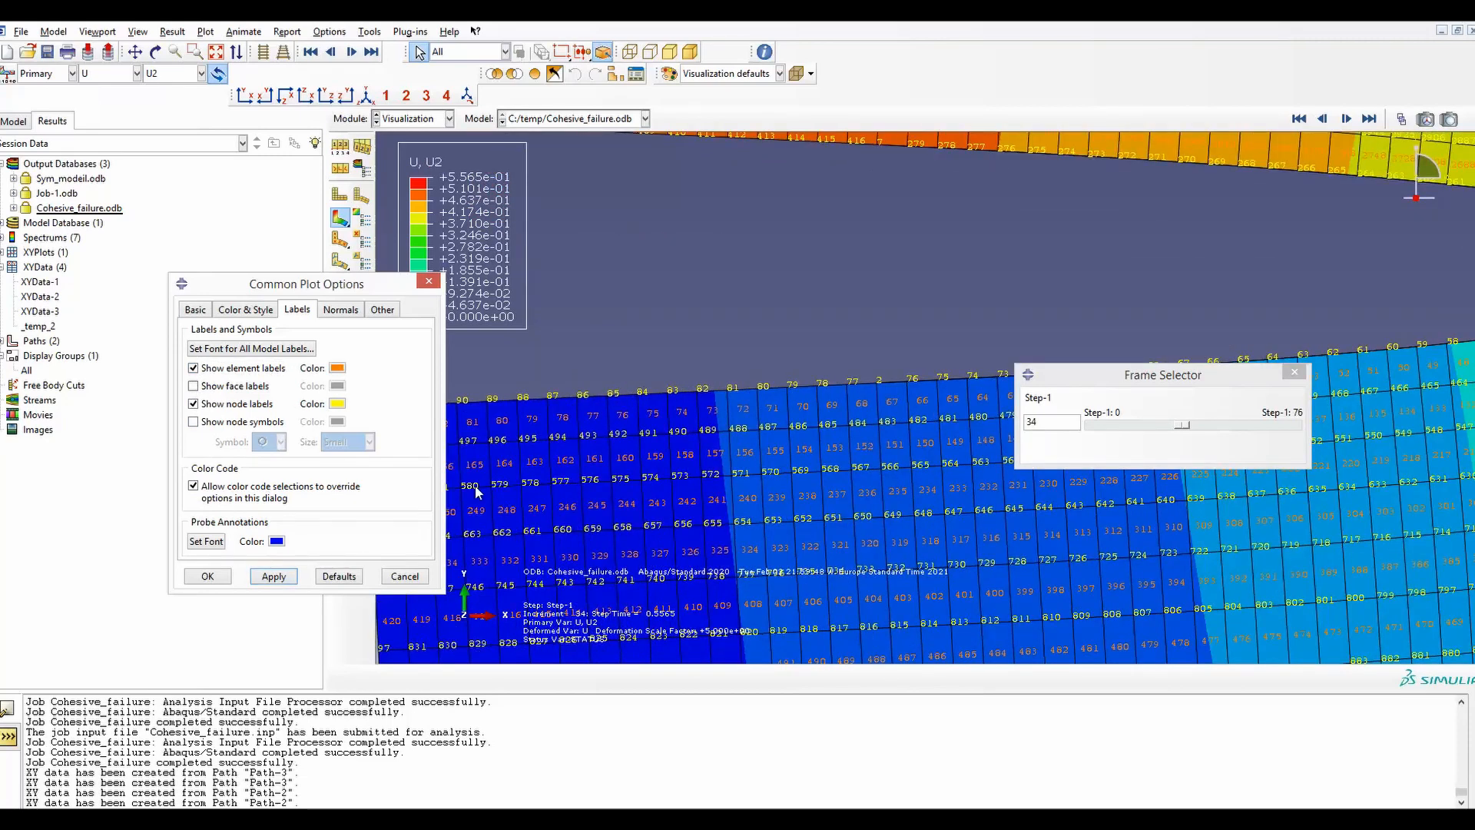
left_click(193, 368)
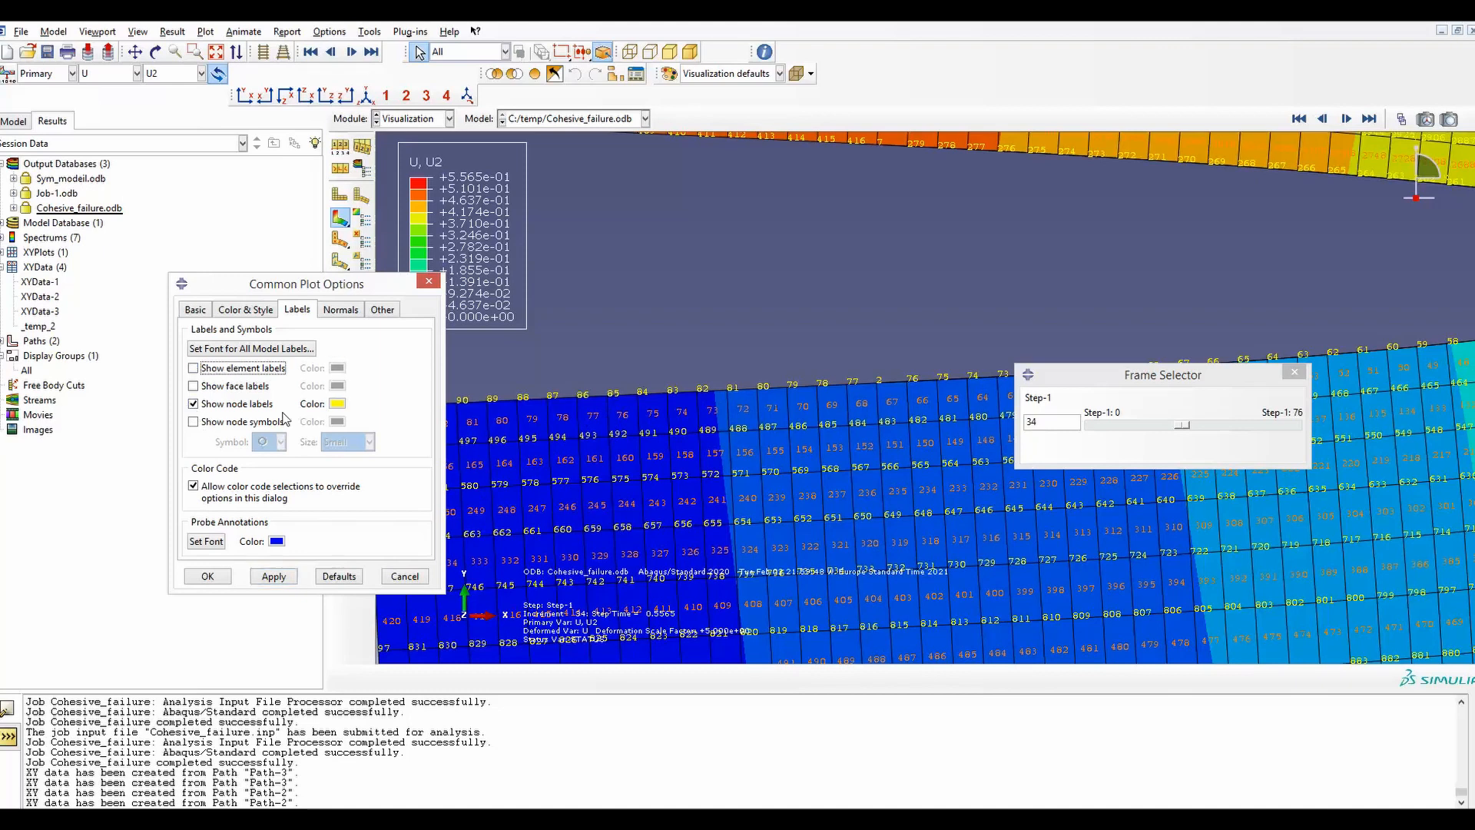
left_click(278, 584)
Examine the node labels along the lower crack face and across to the uncracked edge, and set the results frame to 33.
scroll(769, 348, "down", 3)
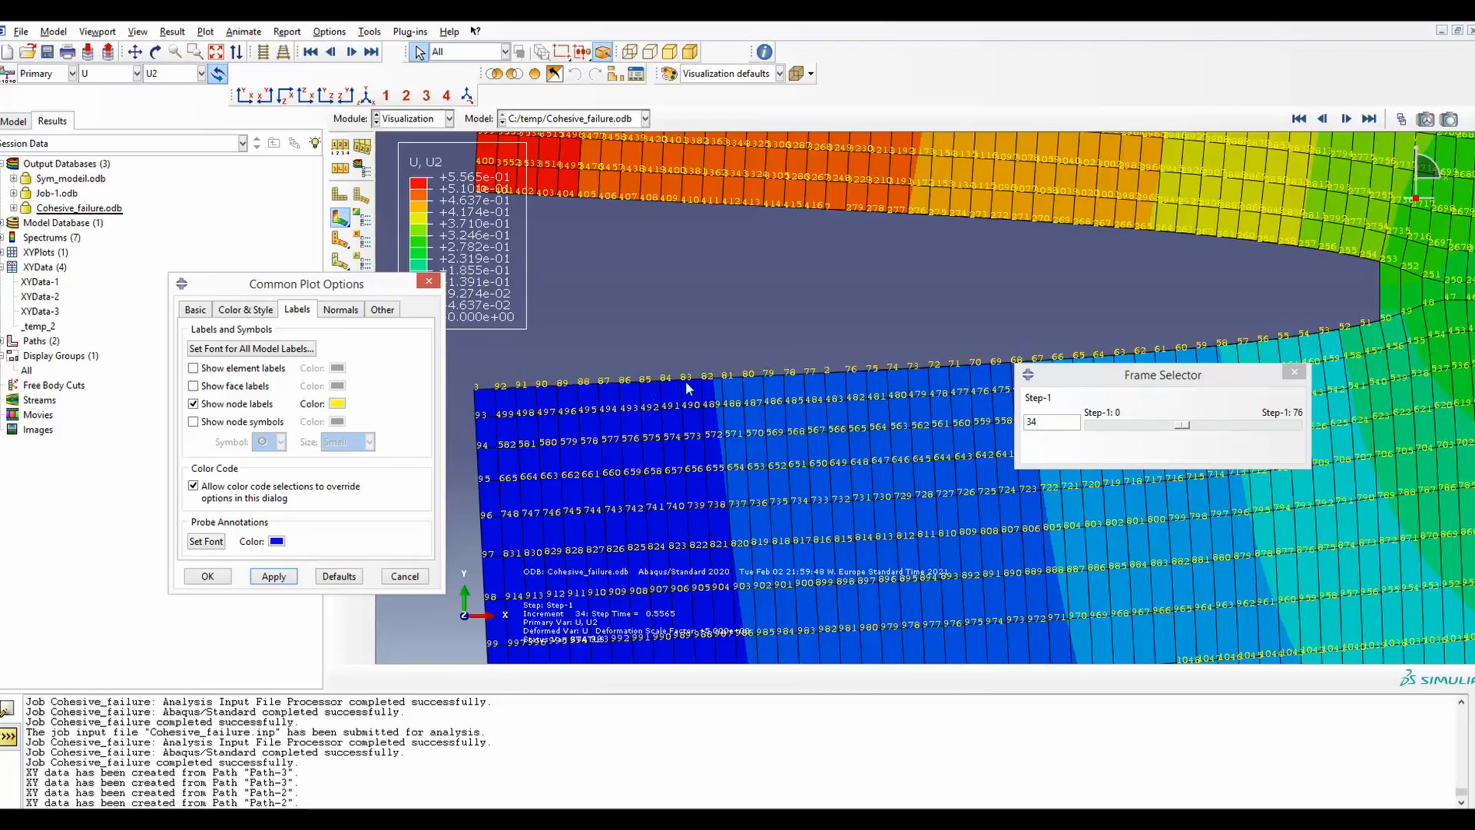
scroll(685, 381, "up", 8)
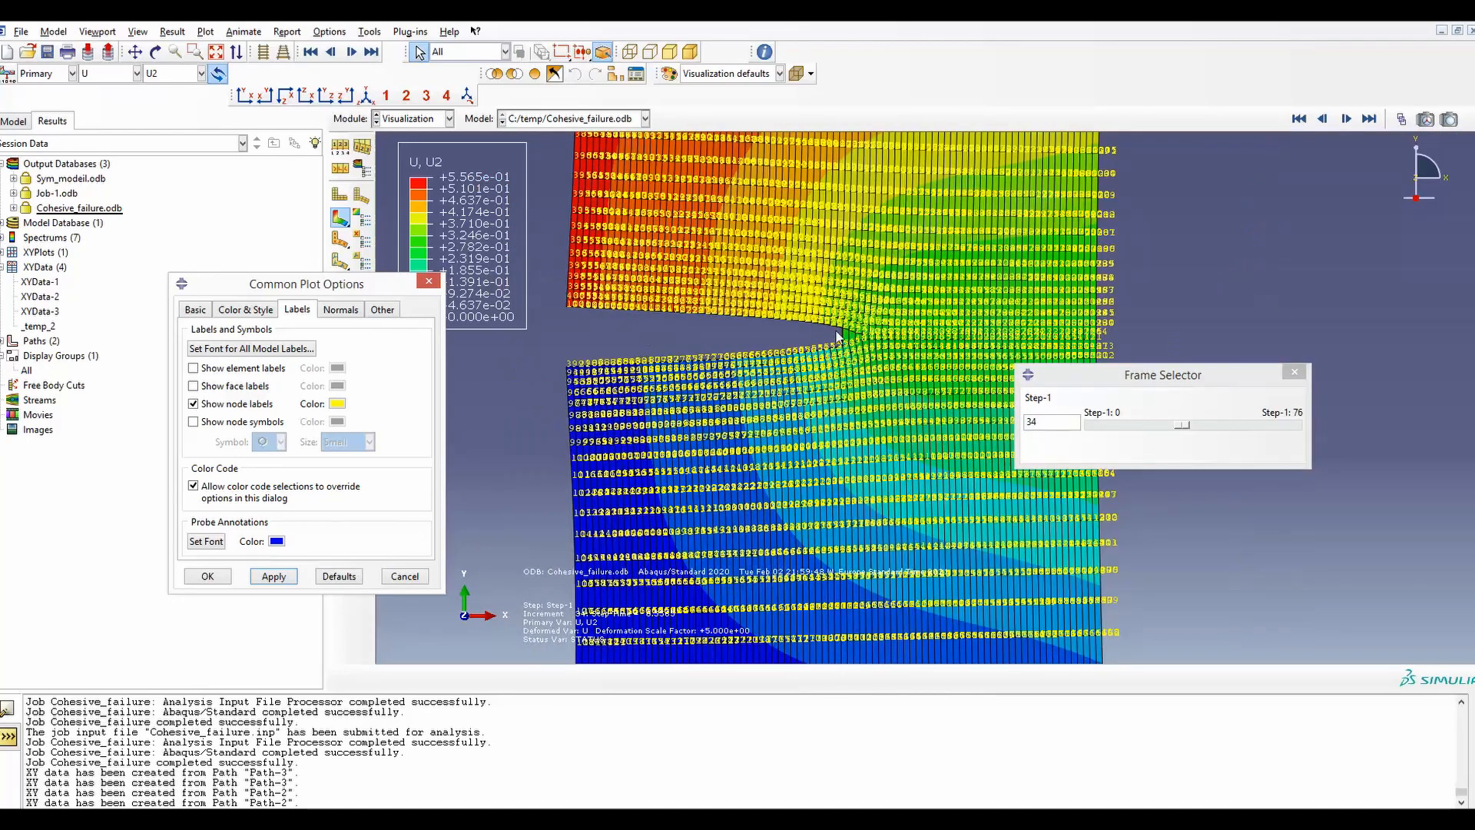
scroll(1048, 270, "down", 5)
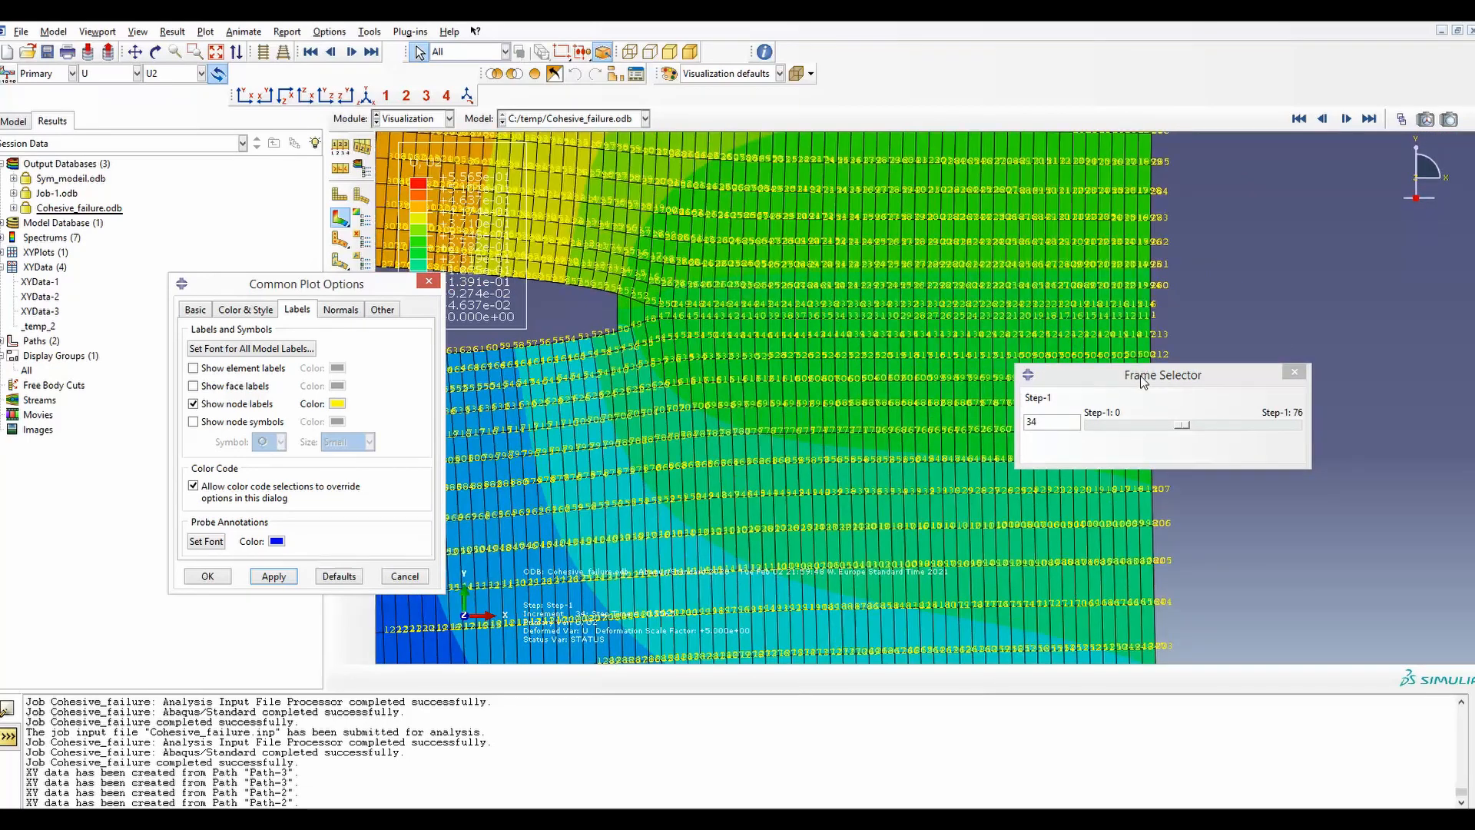
left_click_drag(1142, 380, 1234, 494)
scroll(1143, 303, "down", 5)
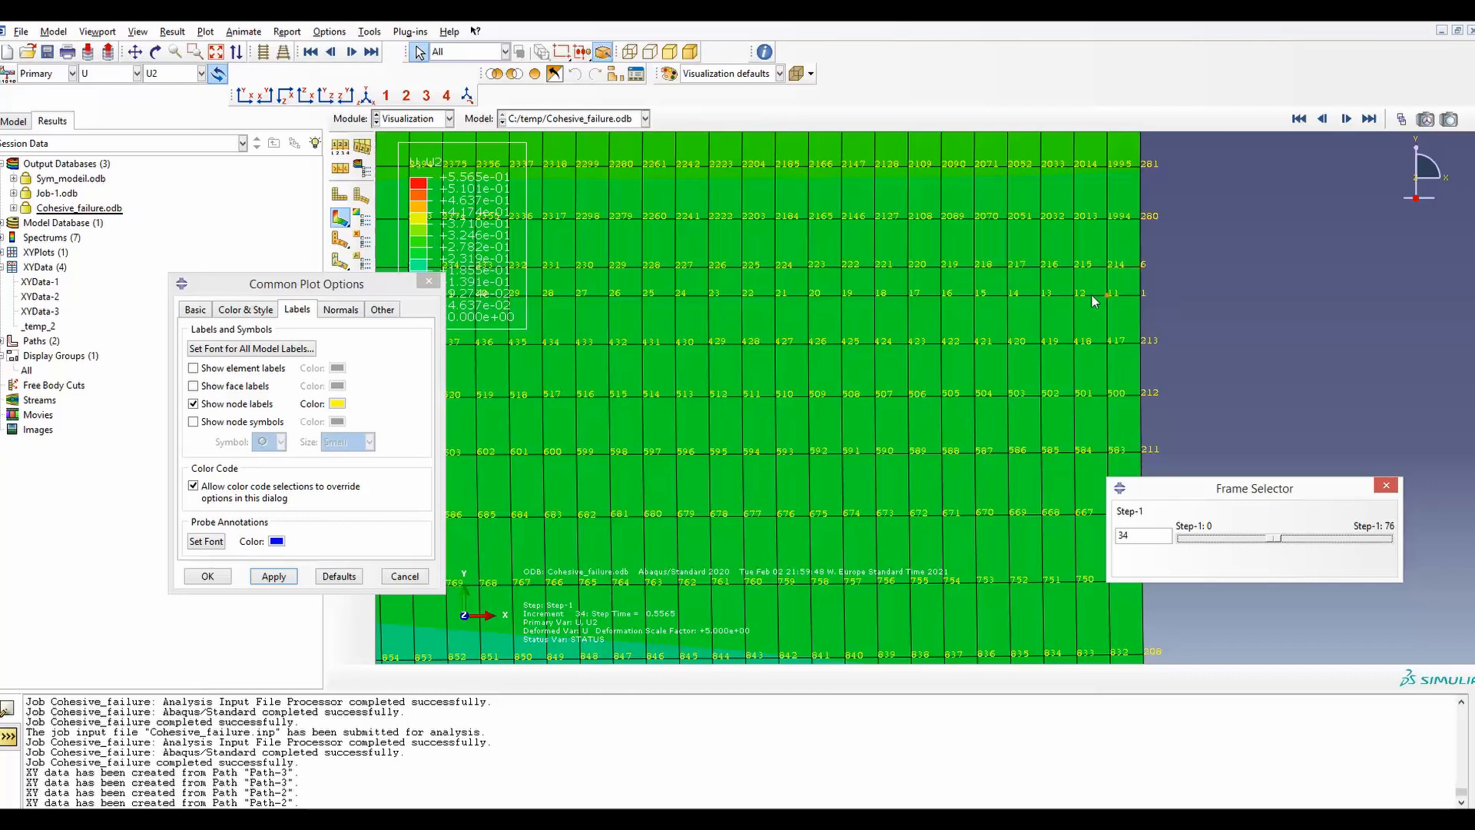
scroll(1206, 312, "up", 5)
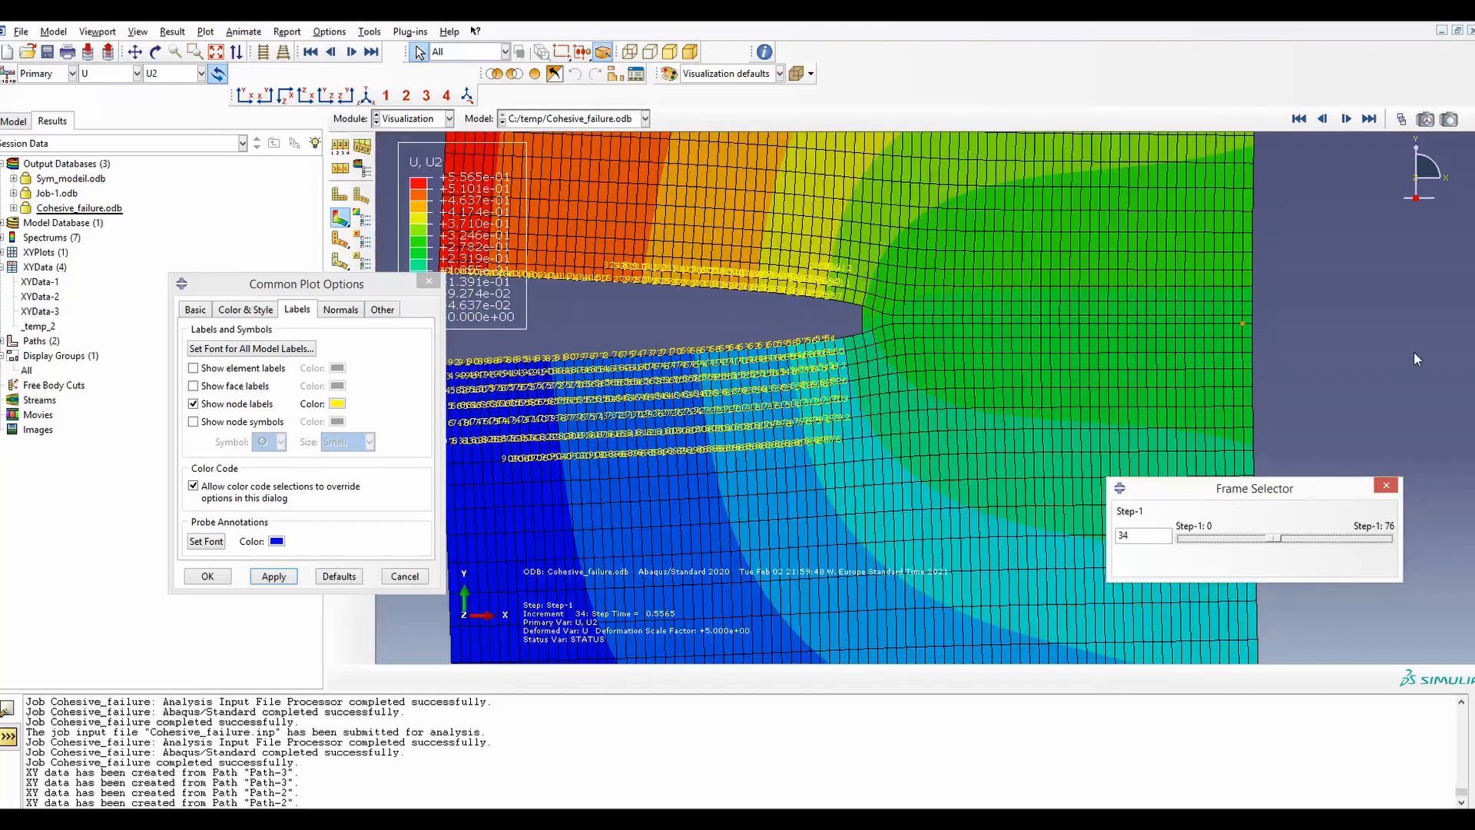
scroll(711, 372, "down", 6)
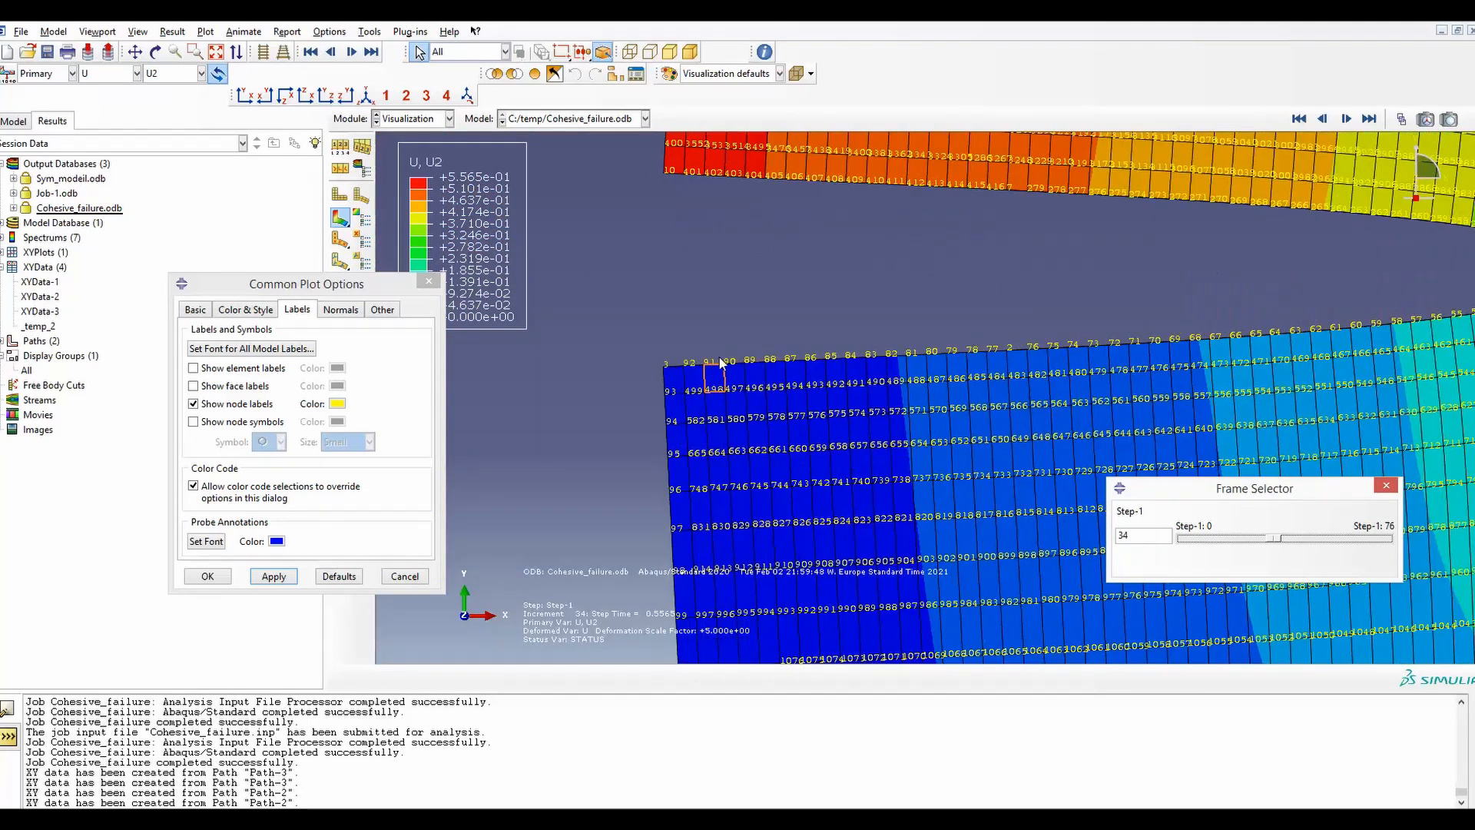
scroll(799, 366, "up", 3)
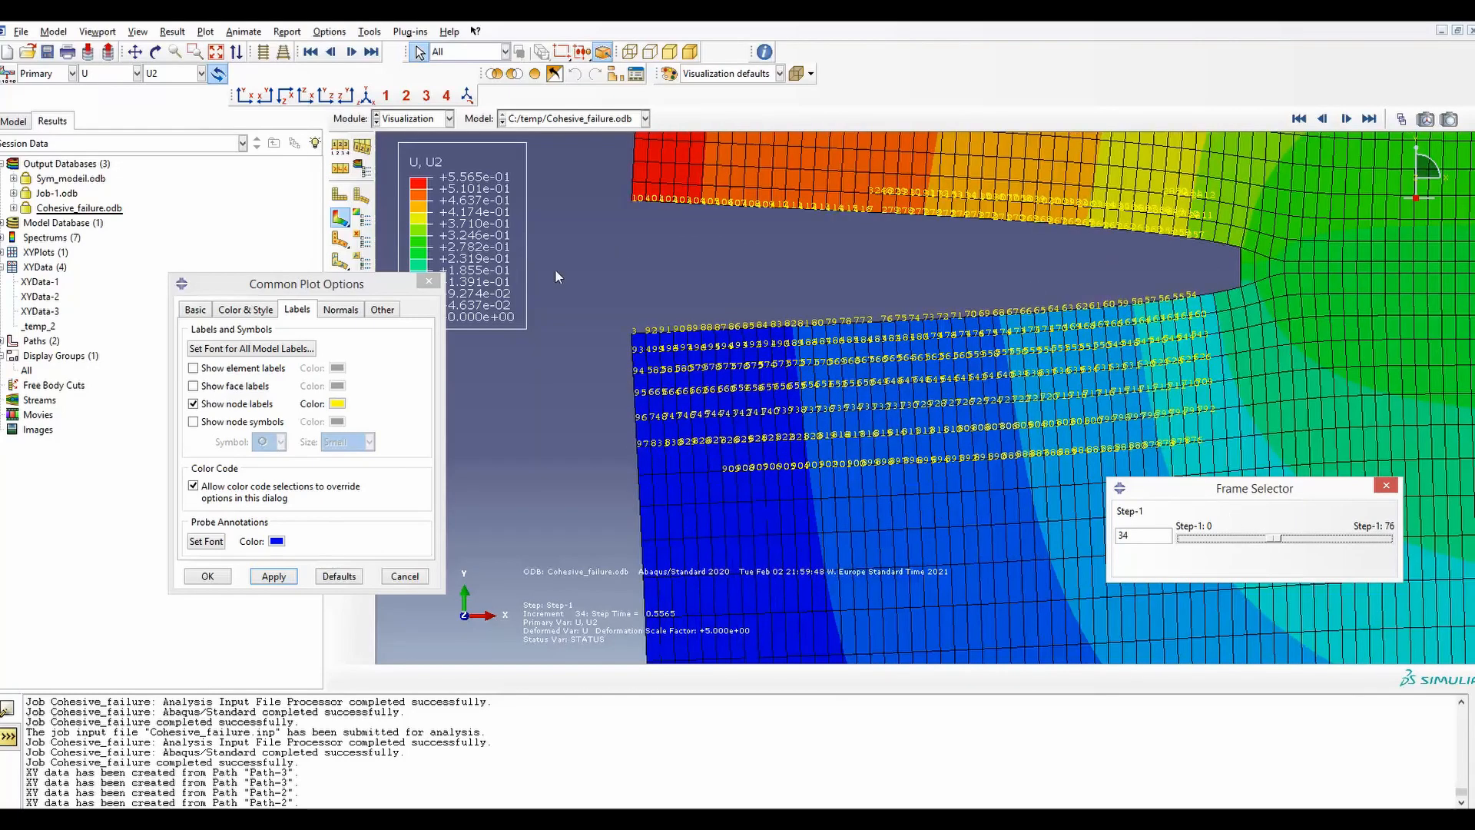
mouse_move(1273, 539)
left_mouse_down()
mouse_move(1294, 540)
mouse_move(1266, 536)
left_mouse_up()
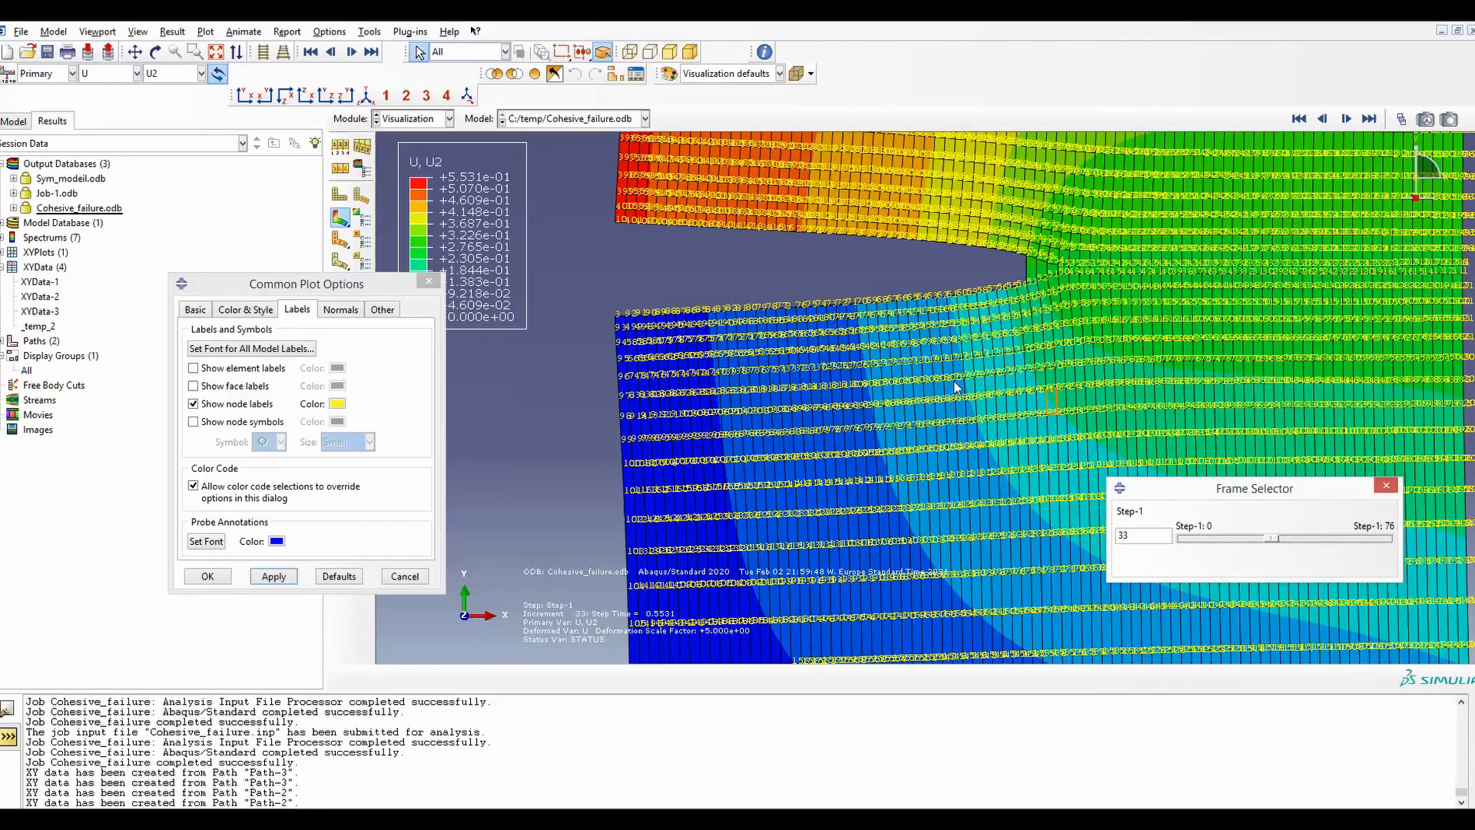
Create a node list path on part instance PART-1-1 using node labels 11:92.
left_click(369, 31)
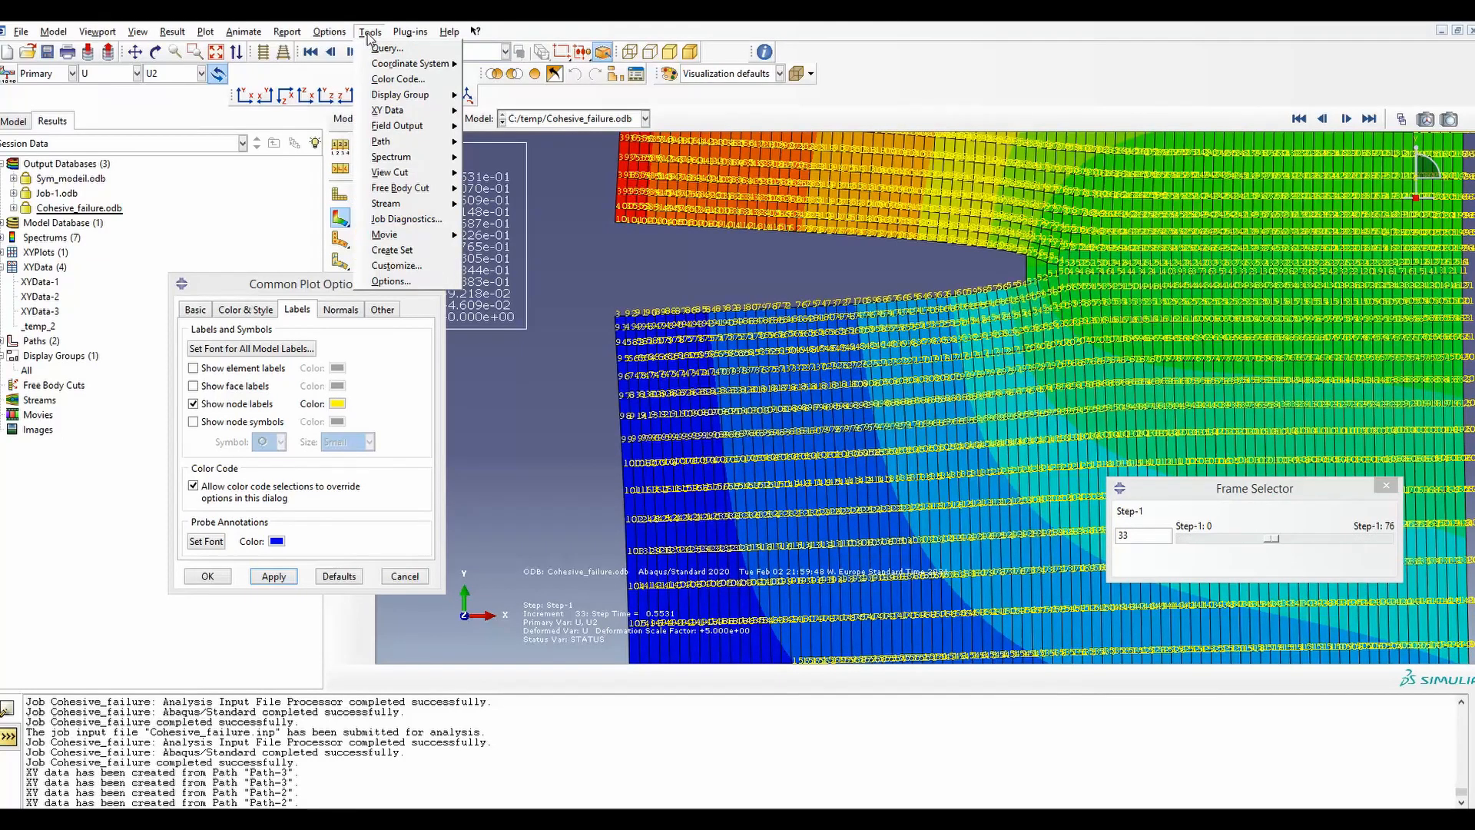
mouse_move(422, 148)
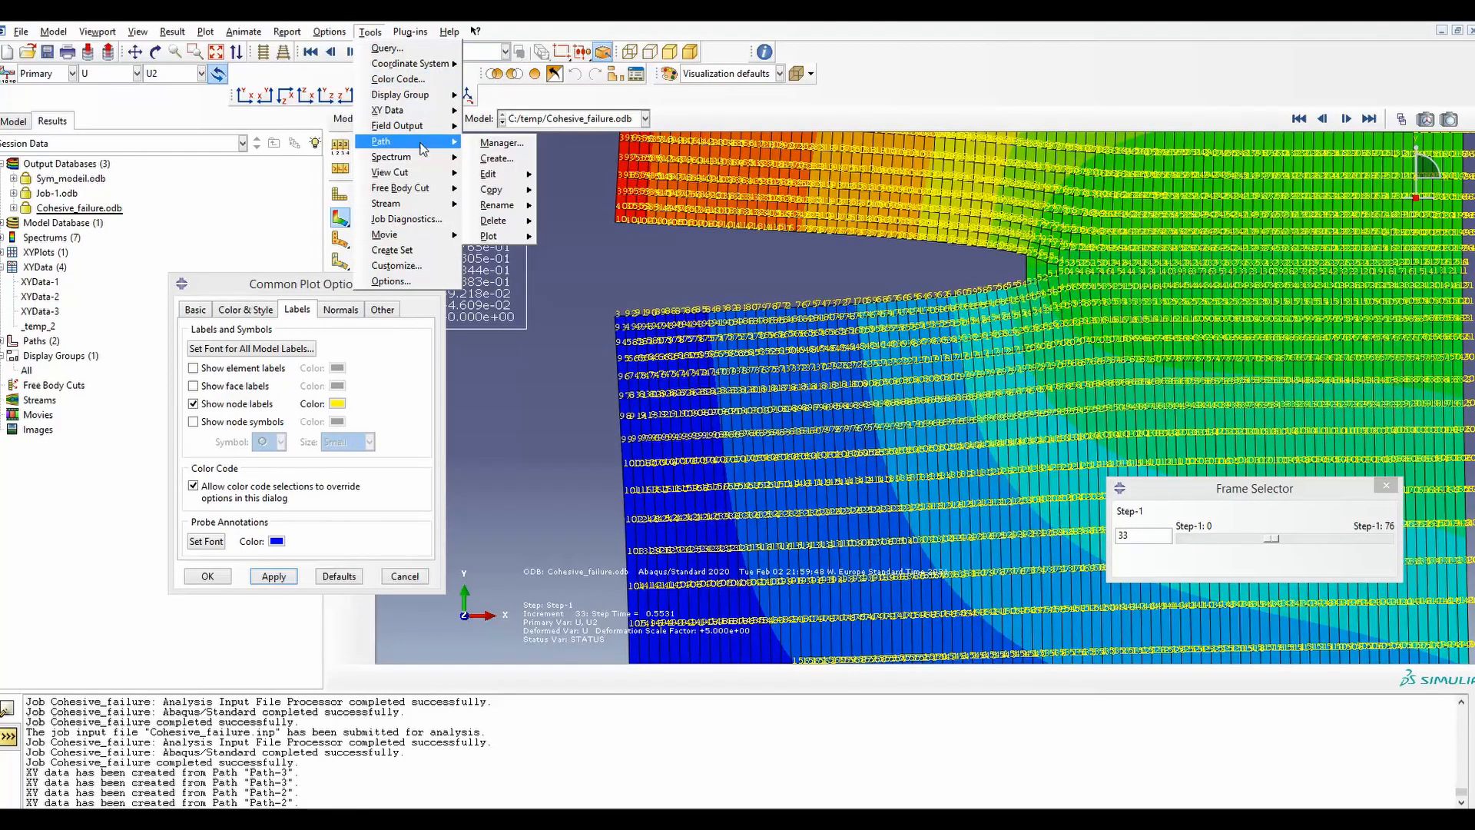
left_click(496, 158)
left_click(861, 400)
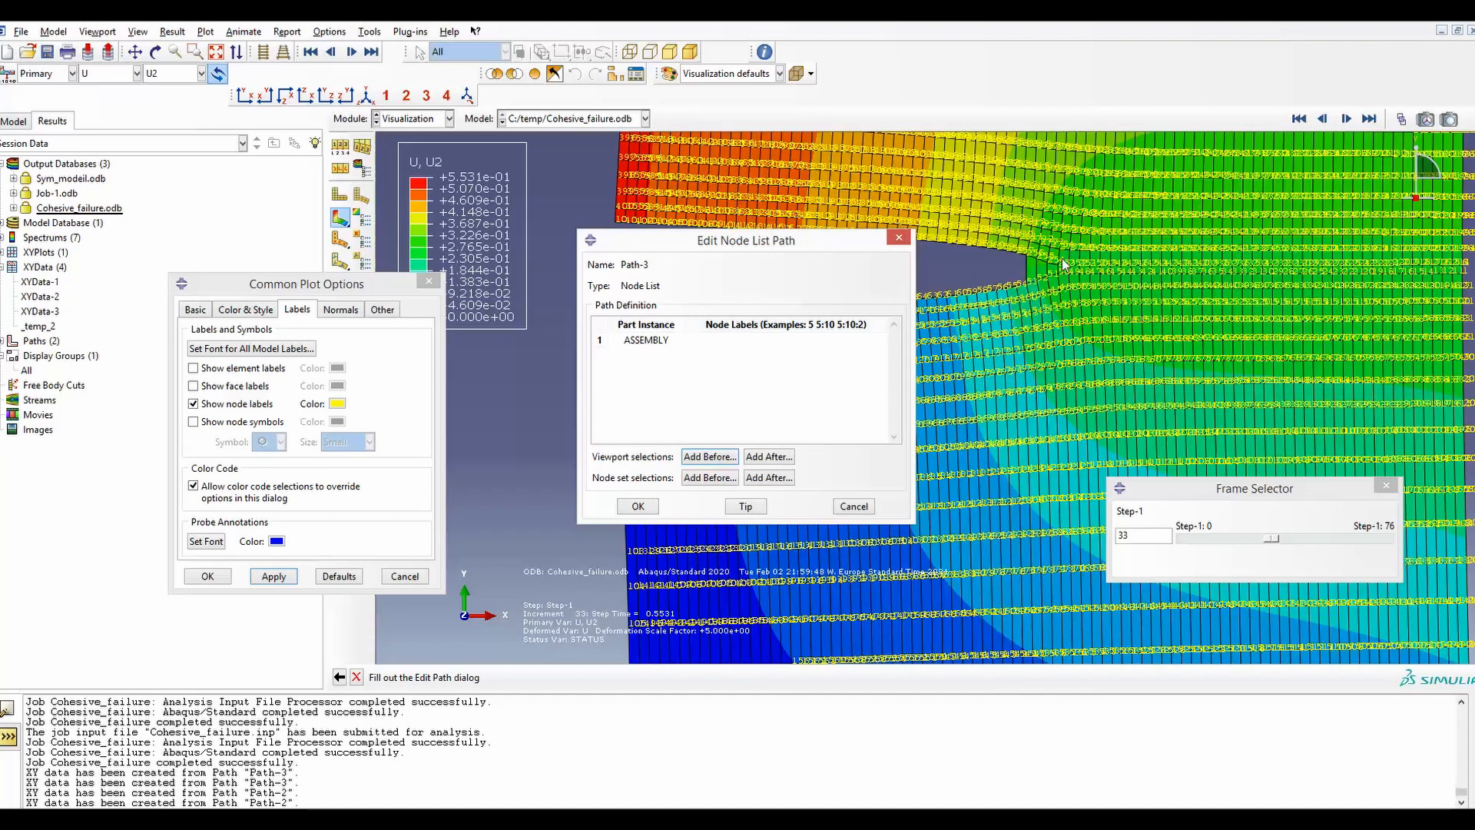
left_click(657, 339)
left_click(679, 340)
left_click(653, 371)
left_click(727, 340)
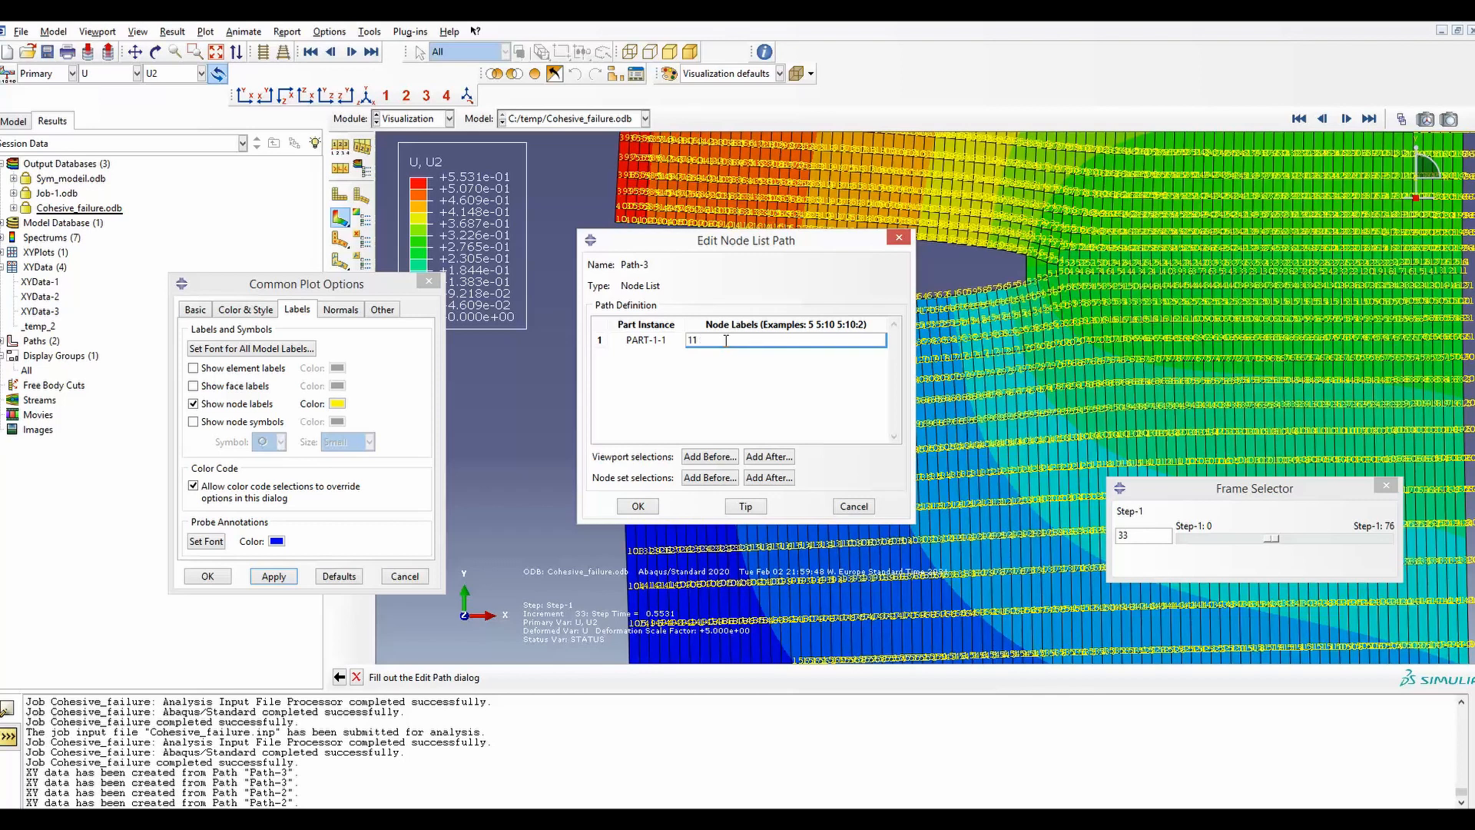
type("11:92")
left_click(638, 506)
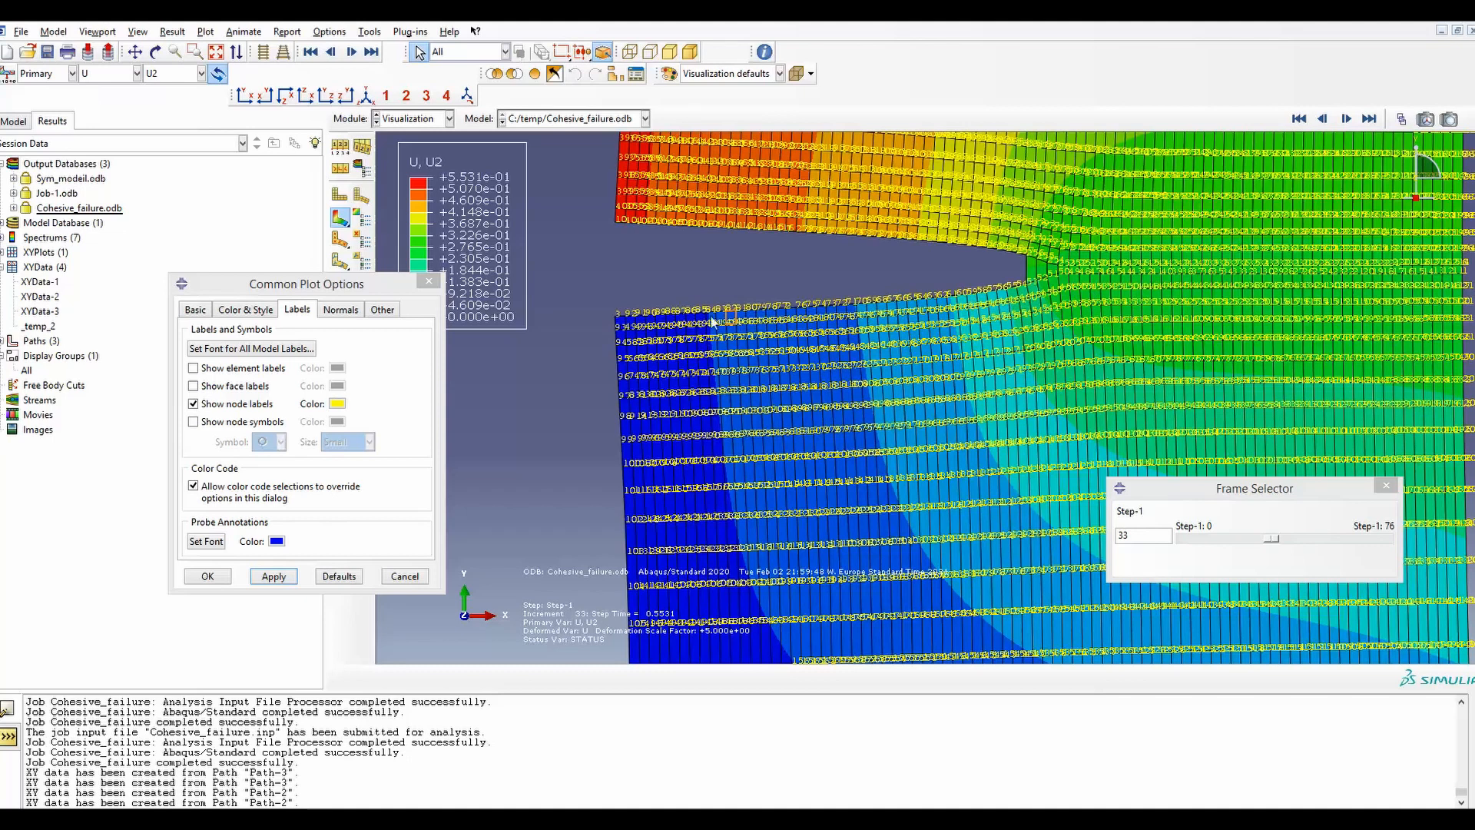
Start extracting XY data from a path and set the results frame to 40.
left_click(370, 32)
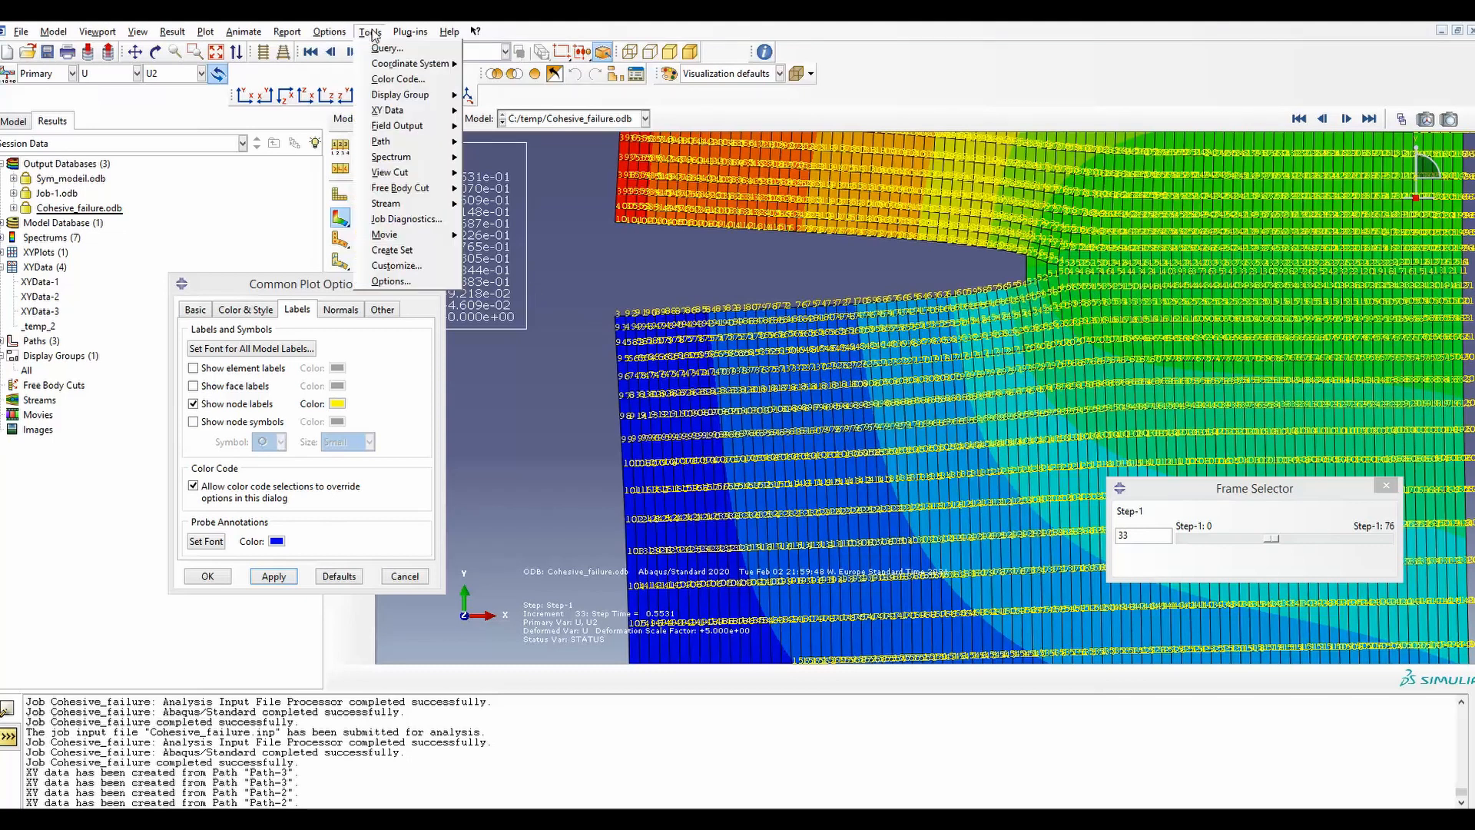
mouse_move(386, 112)
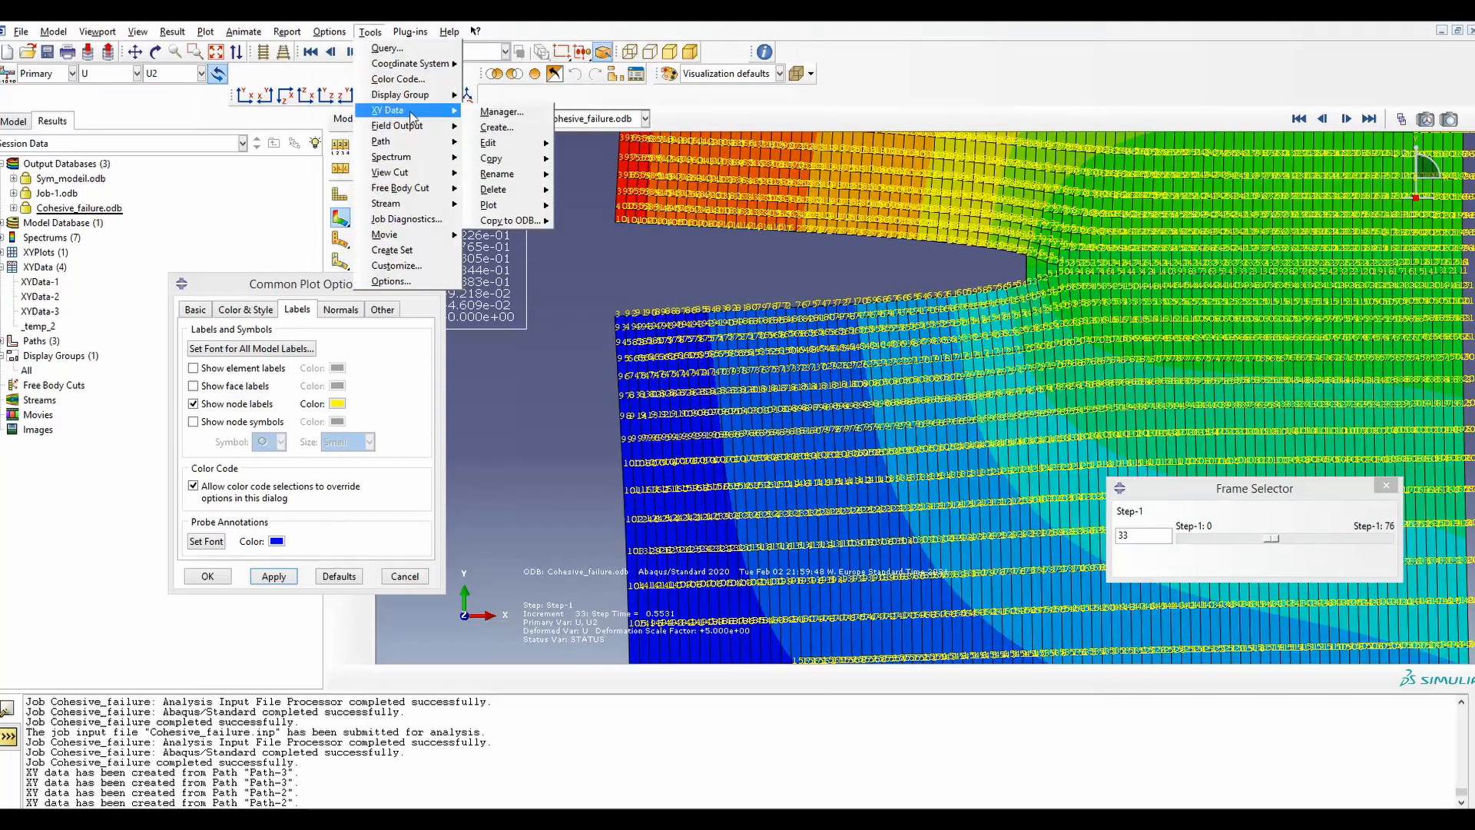
left_click(510, 136)
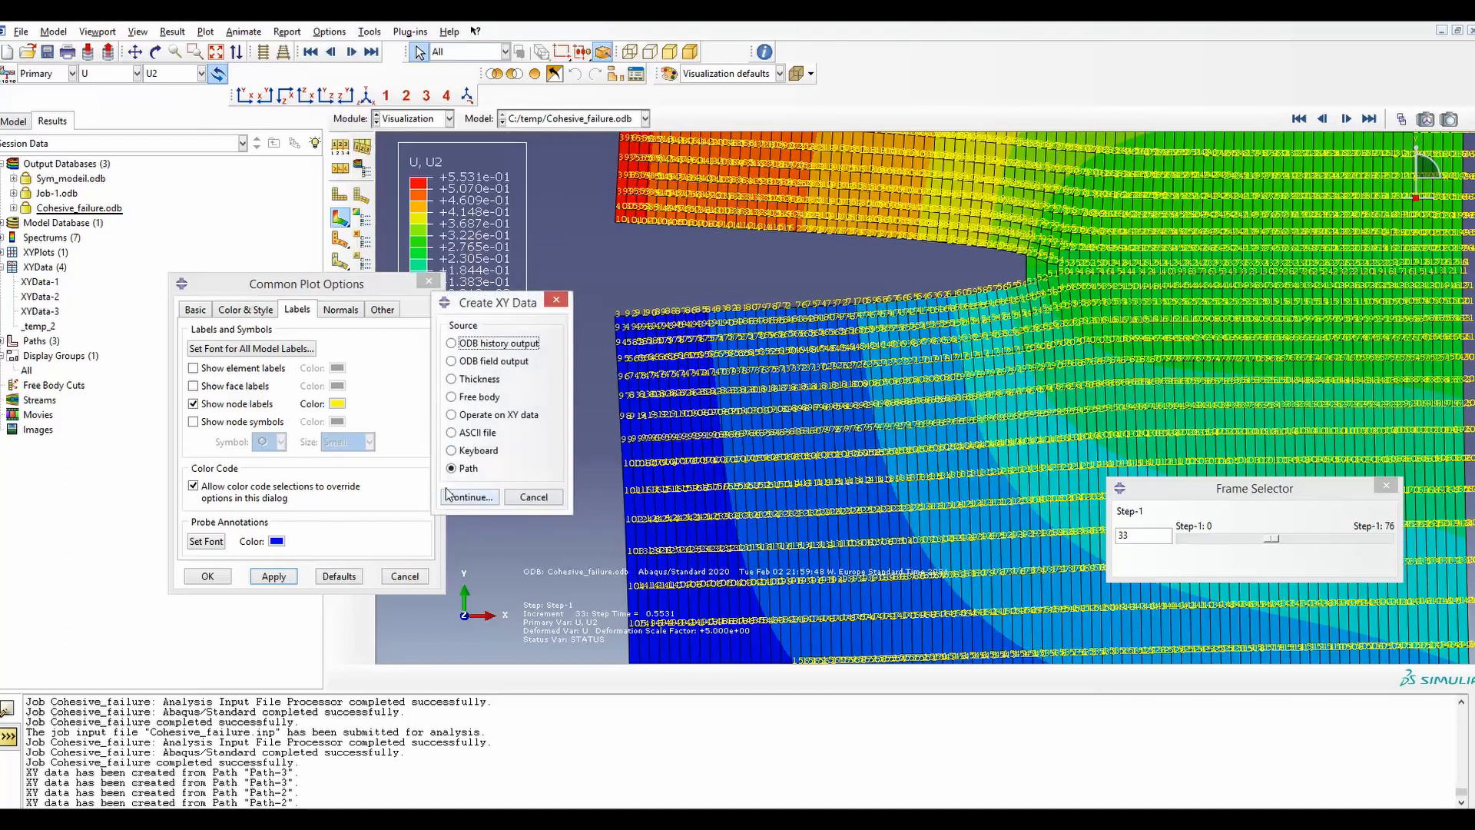
left_click(469, 497)
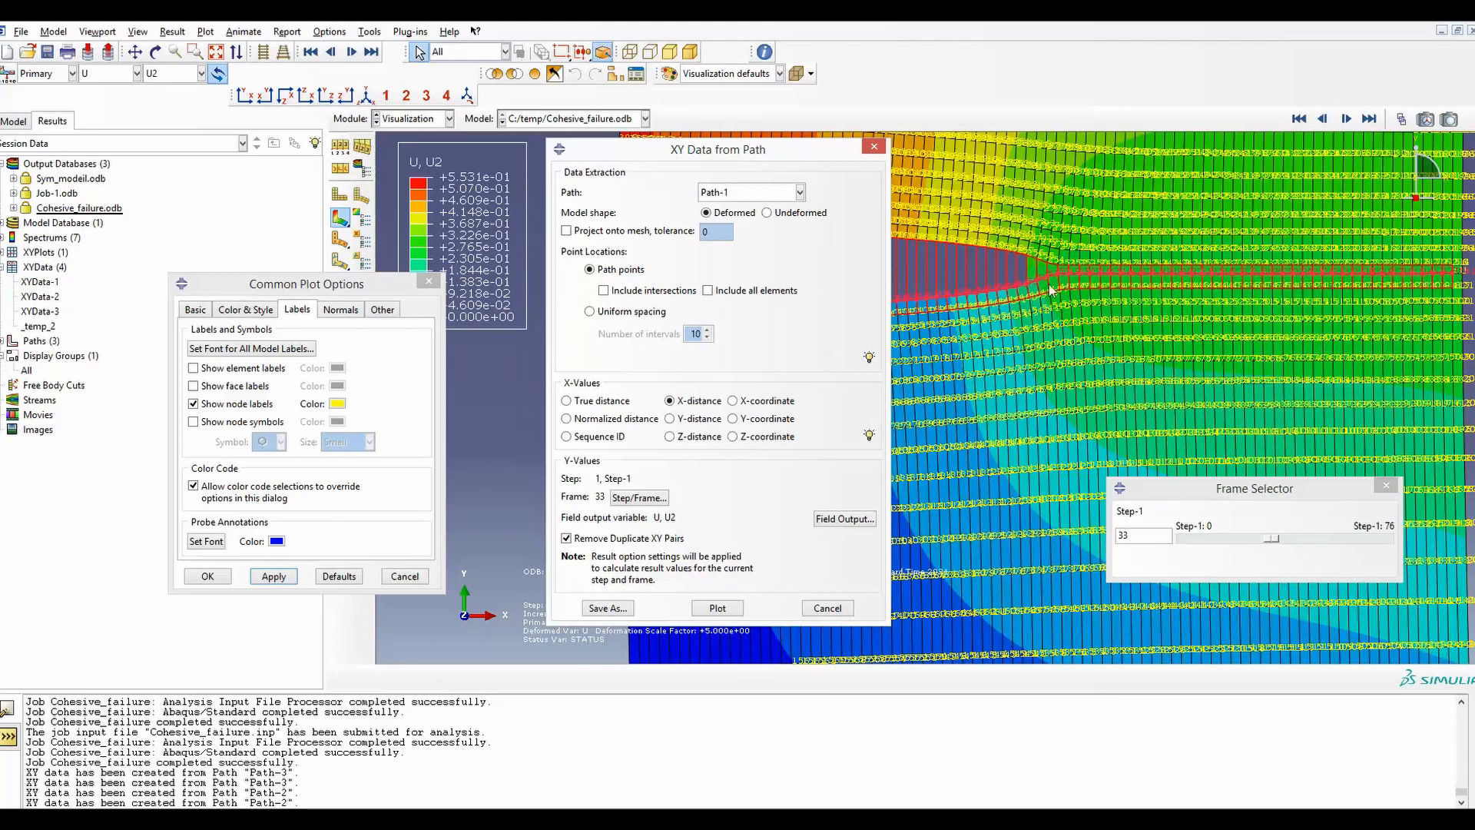
left_click_drag(799, 158, 545, 249)
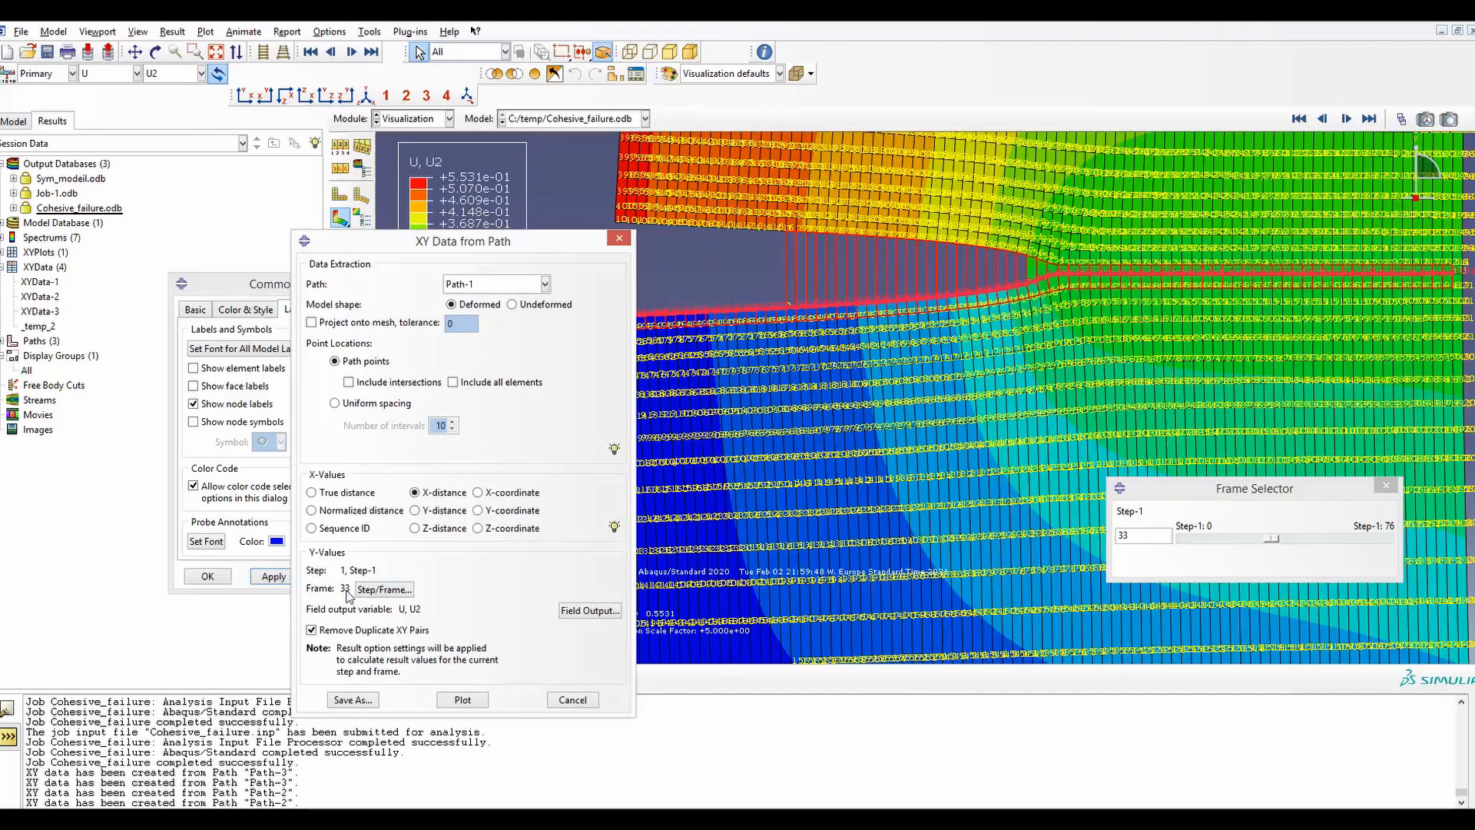
left_click_drag(1271, 540, 1285, 541)
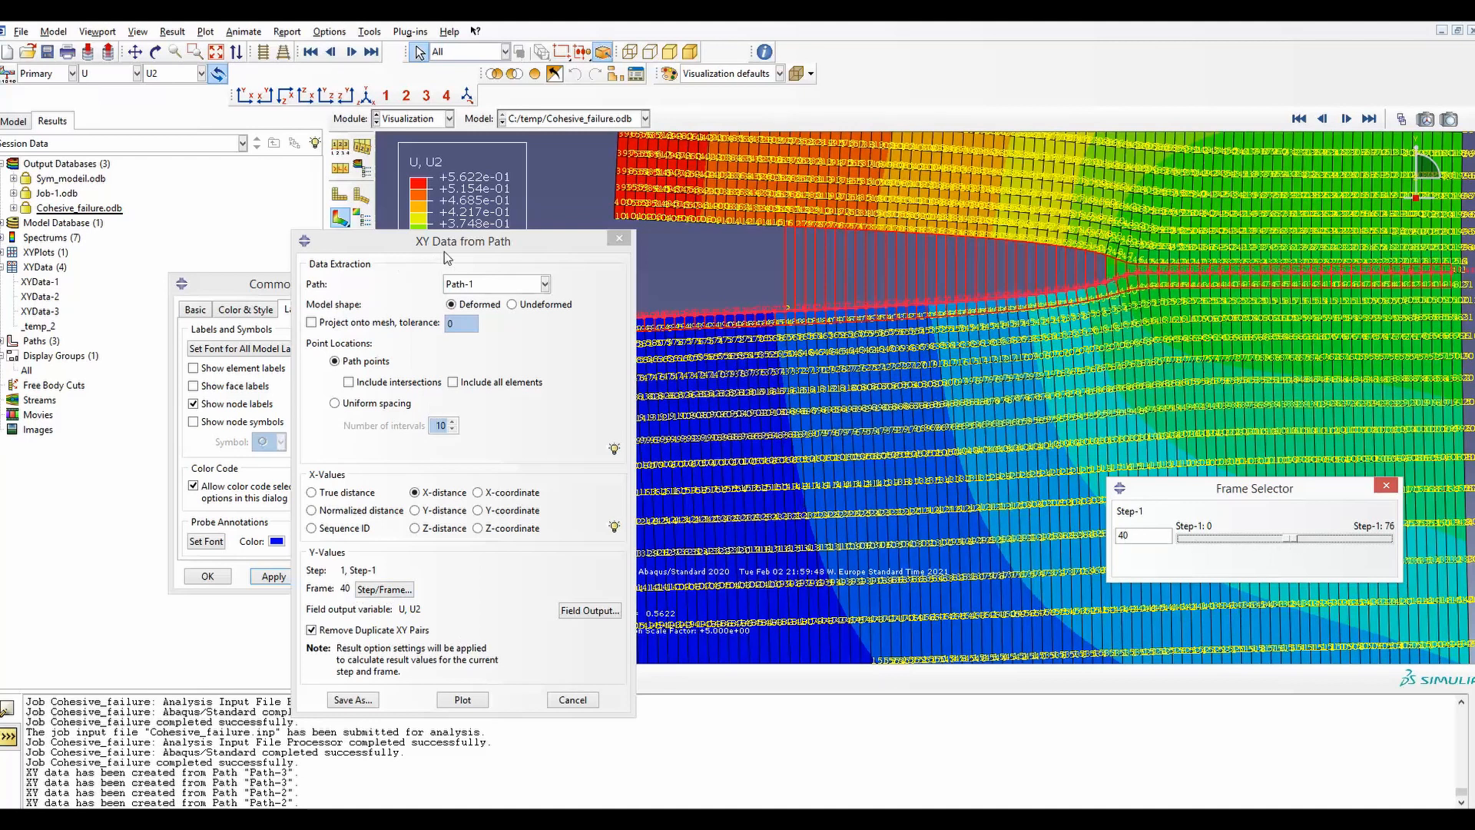
left_click_drag(444, 246, 345, 166)
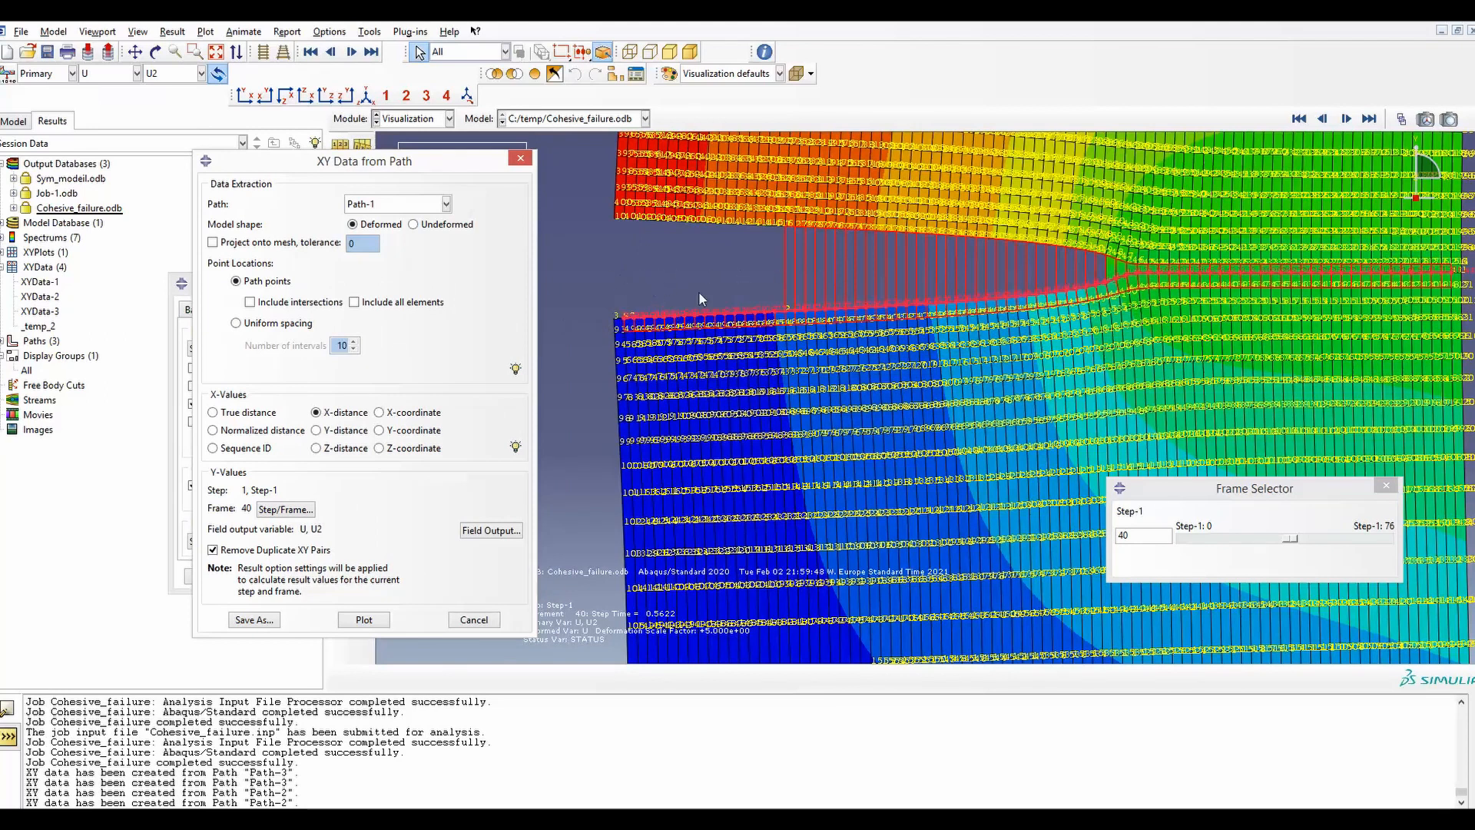
left_click_drag(409, 163, 648, 172)
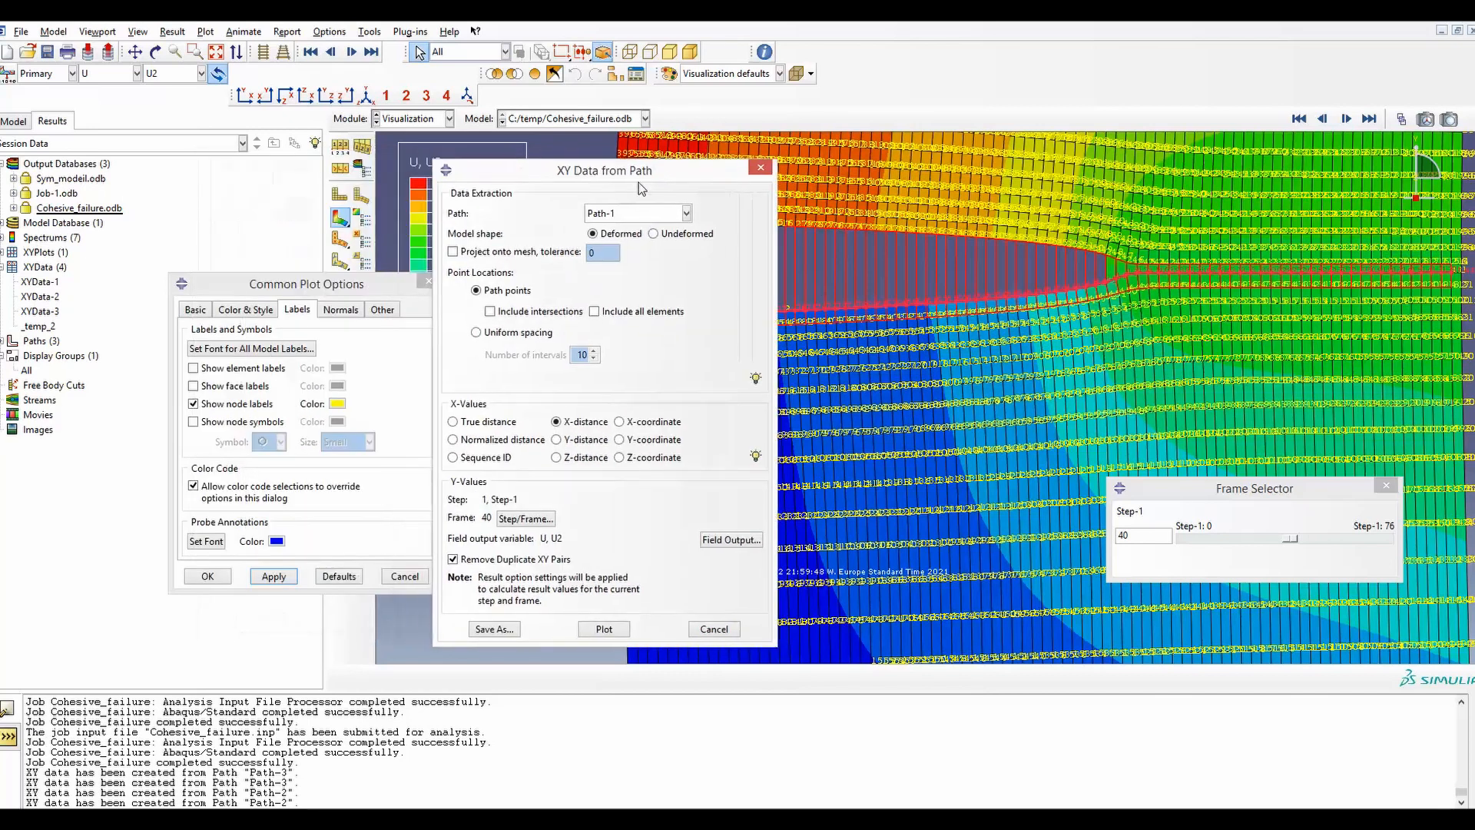
Confirm spatial displacement U with component U2 as the field output variable for the path data.
left_click(726, 544)
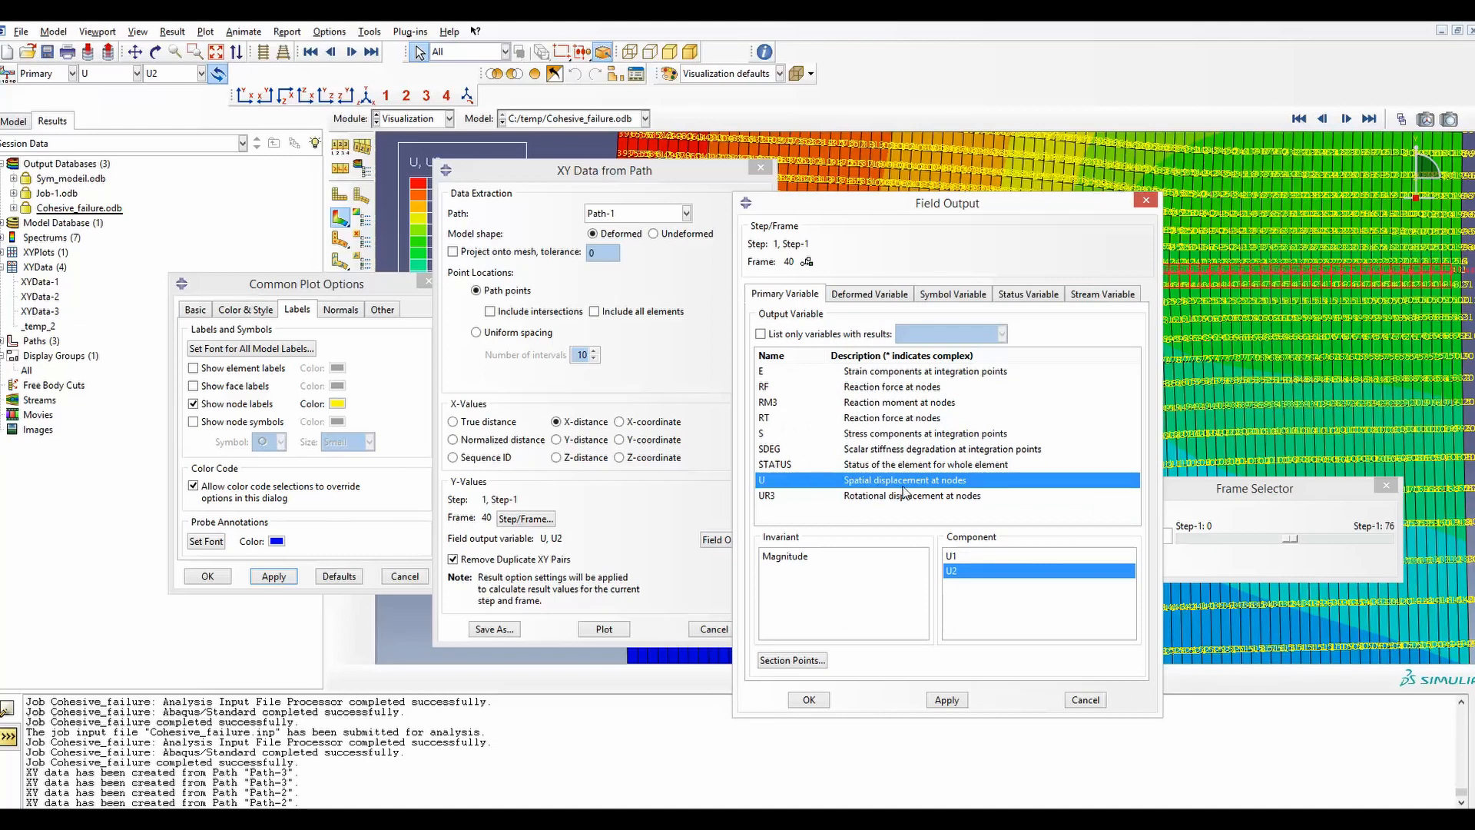
left_click_drag(594, 176, 820, 134)
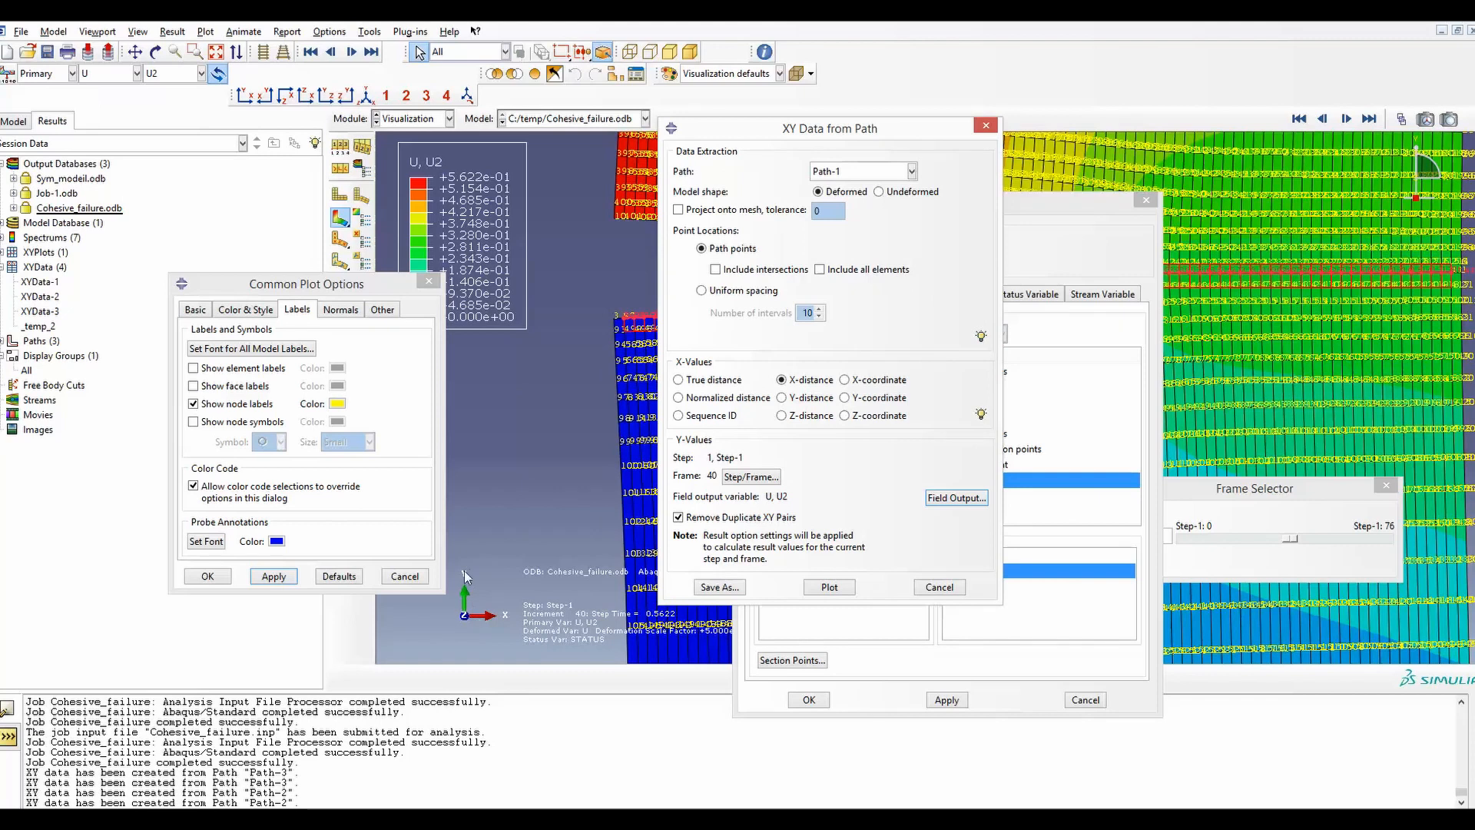
left_click_drag(816, 144, 501, 127)
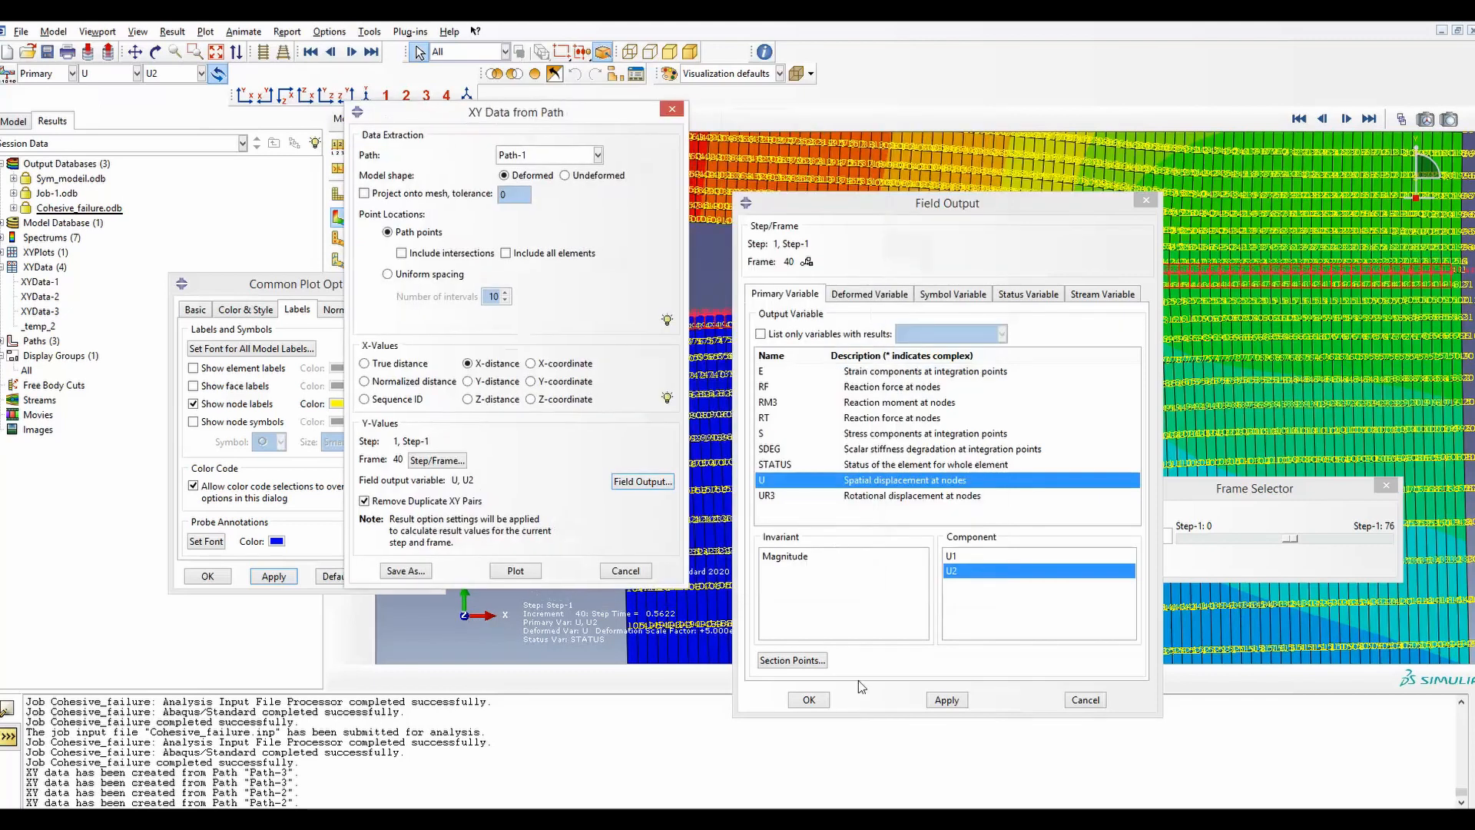
left_click(809, 699)
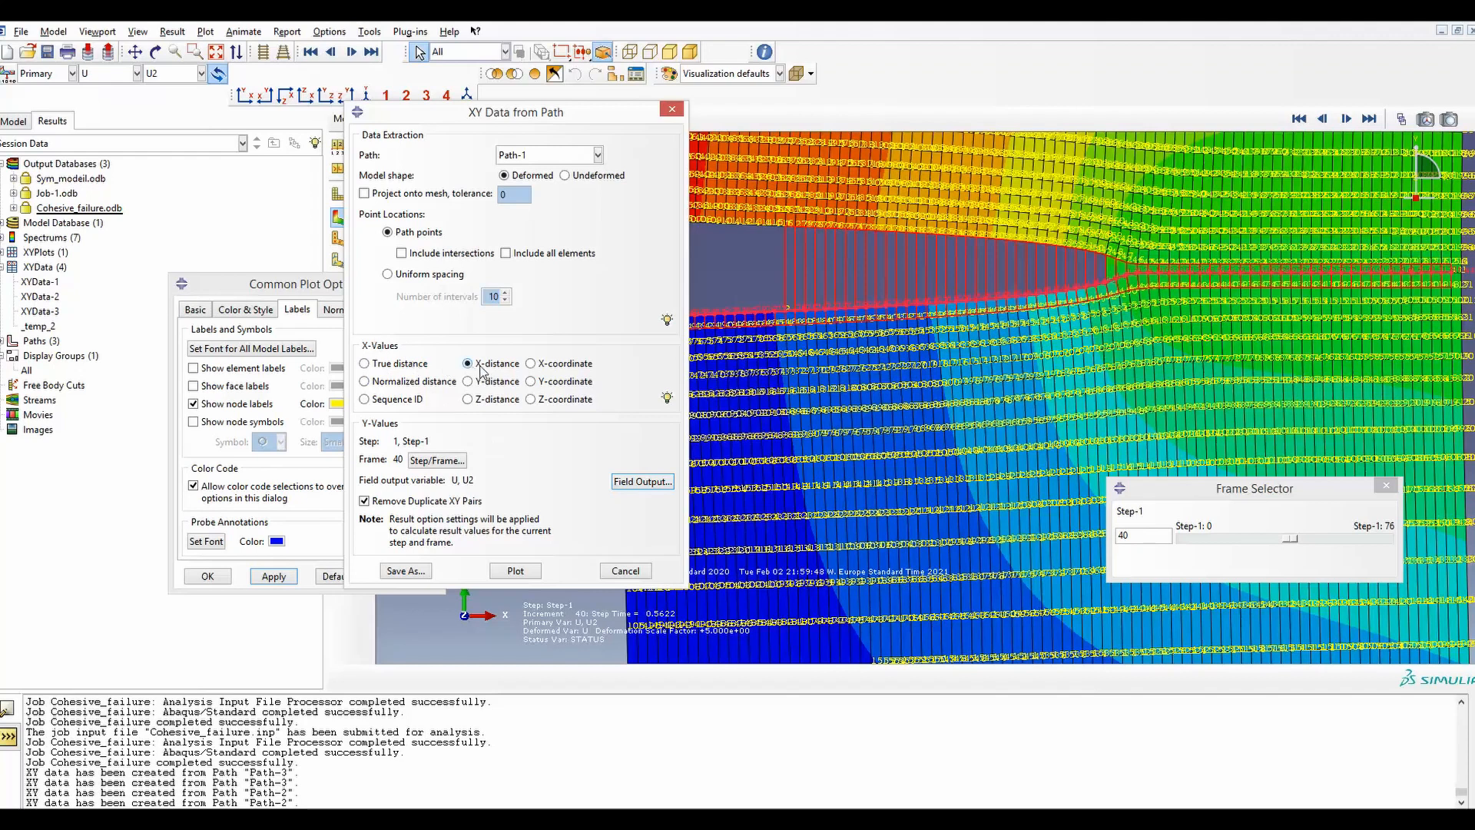
Plot U2 against X-distance along Path-1 for the deformed model shape.
left_click_drag(546, 119, 441, 118)
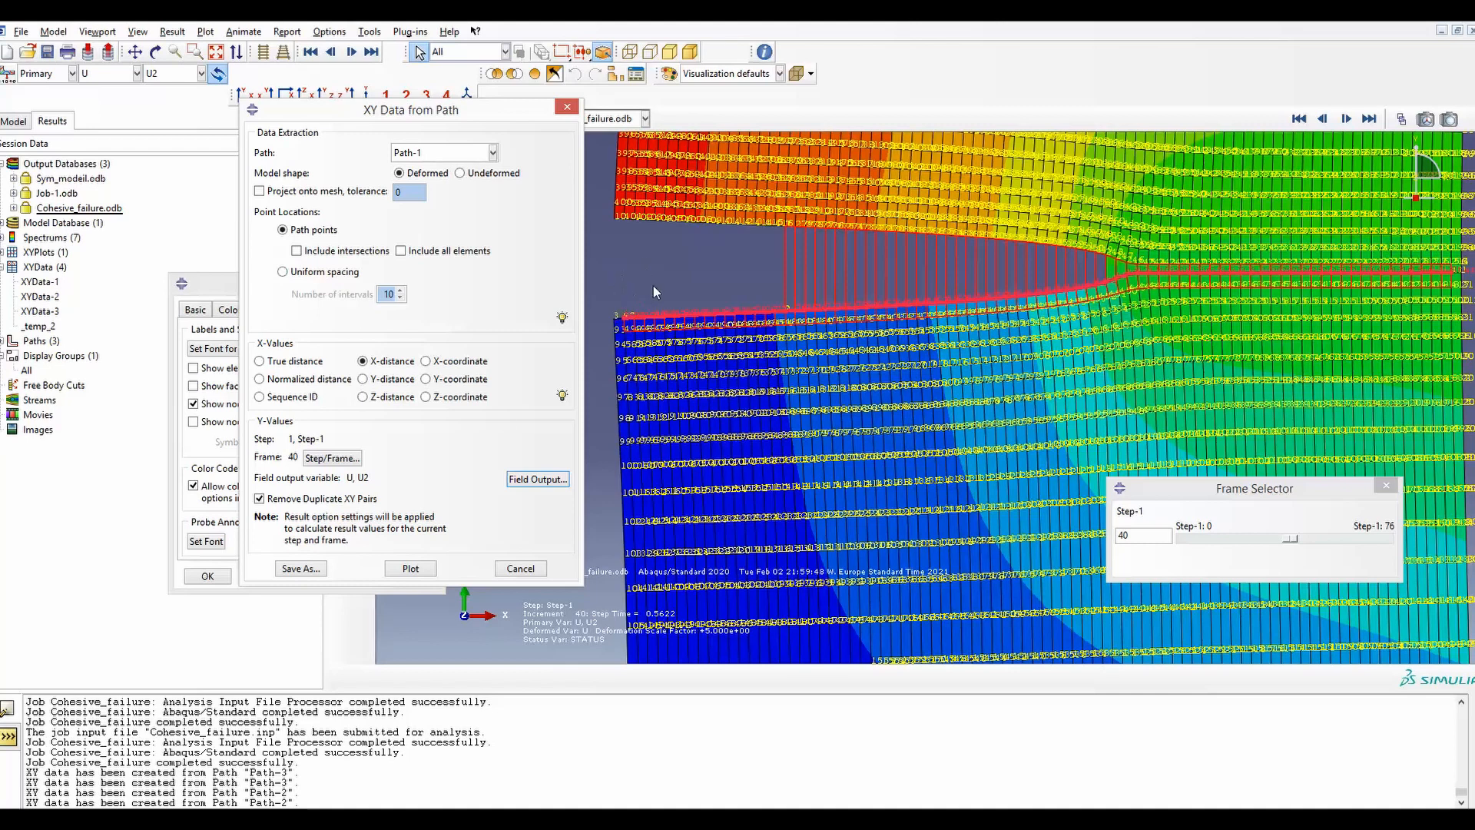
left_click(411, 568)
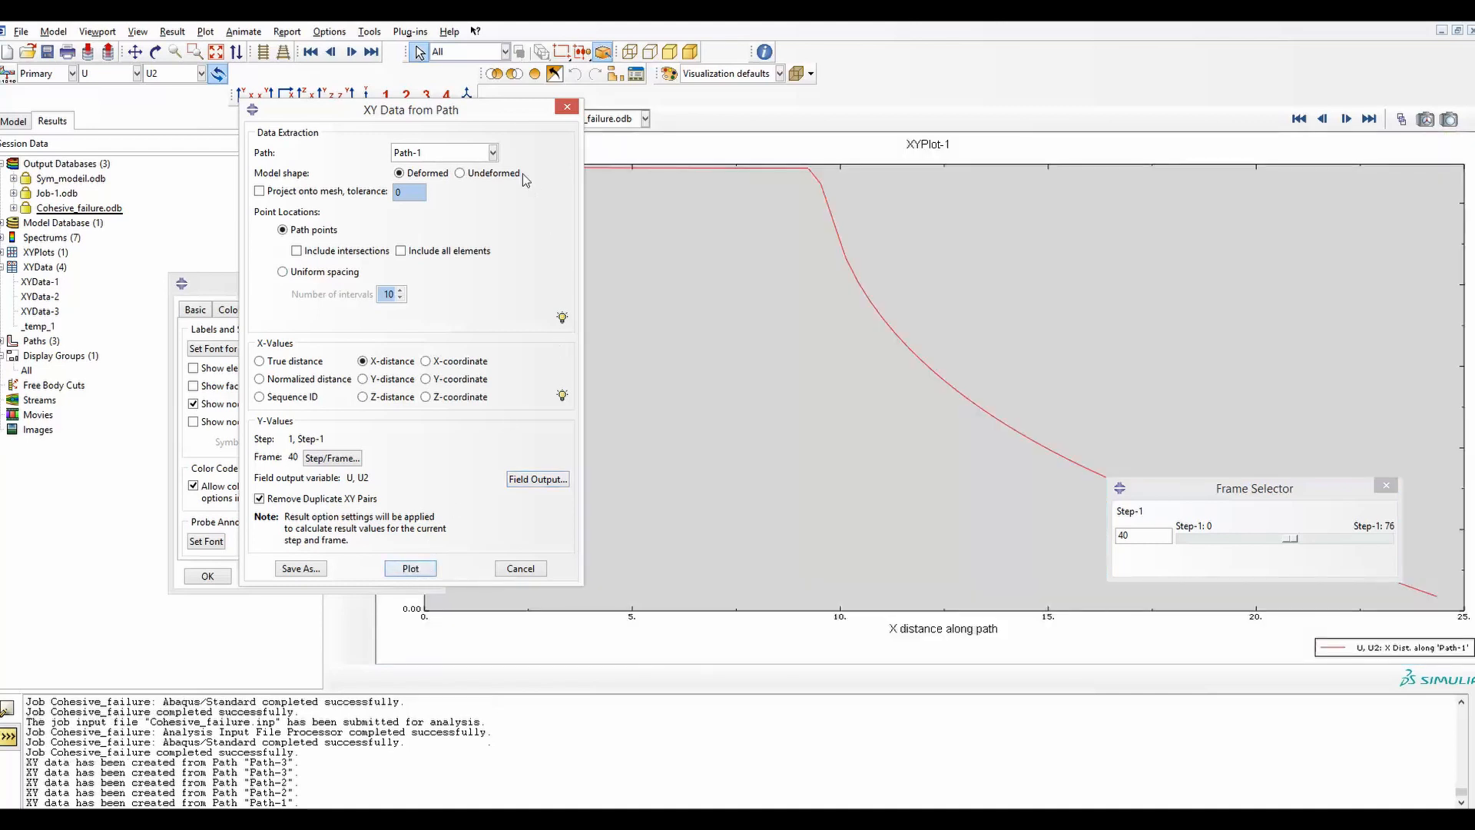
left_click_drag(524, 114, 253, 210)
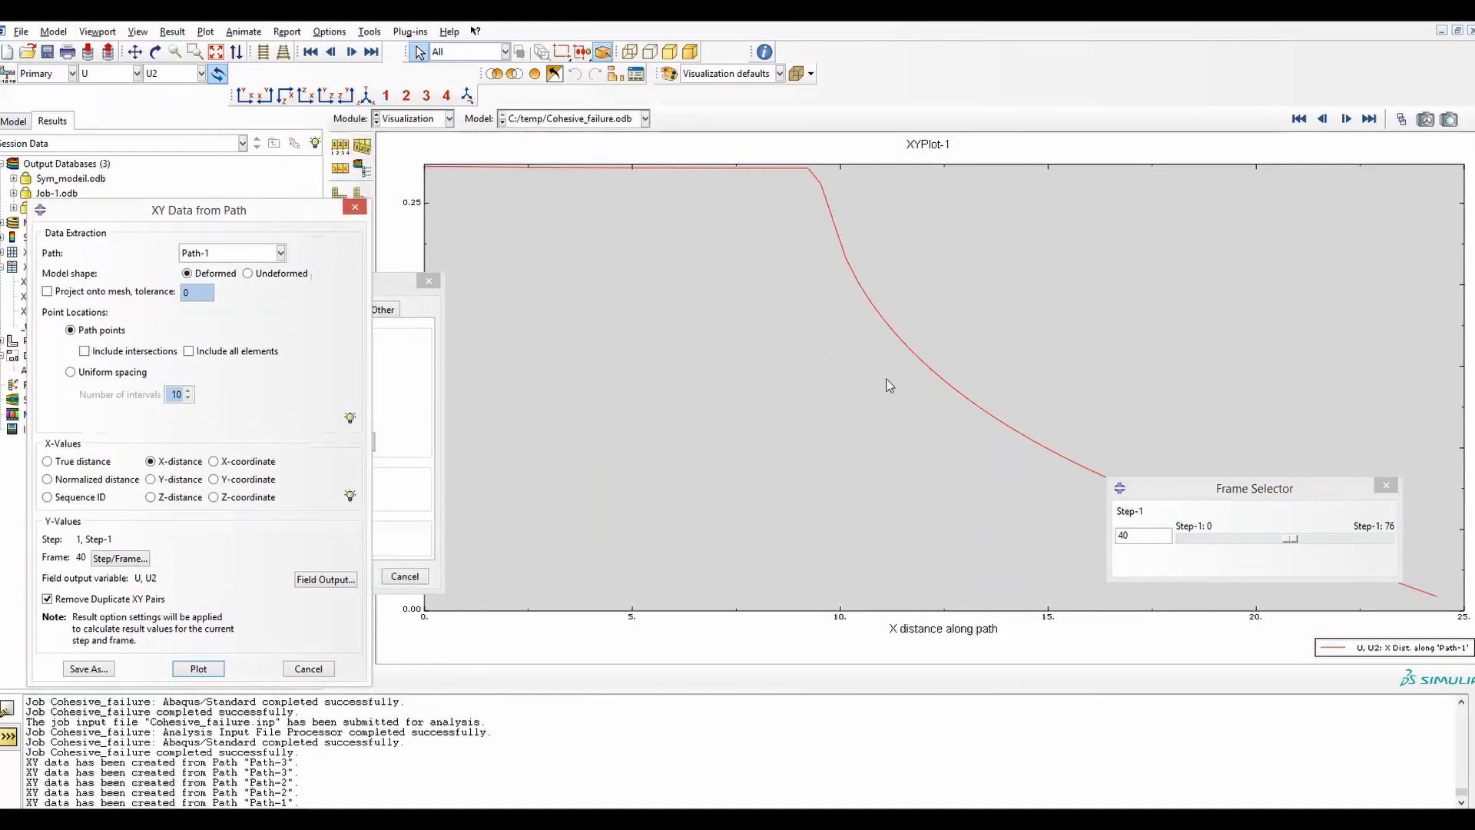
Move the frame selector and path data dialogs aside and display the U2 contours on the deformed shape around the crack.
left_click_drag(1204, 488, 163, 295)
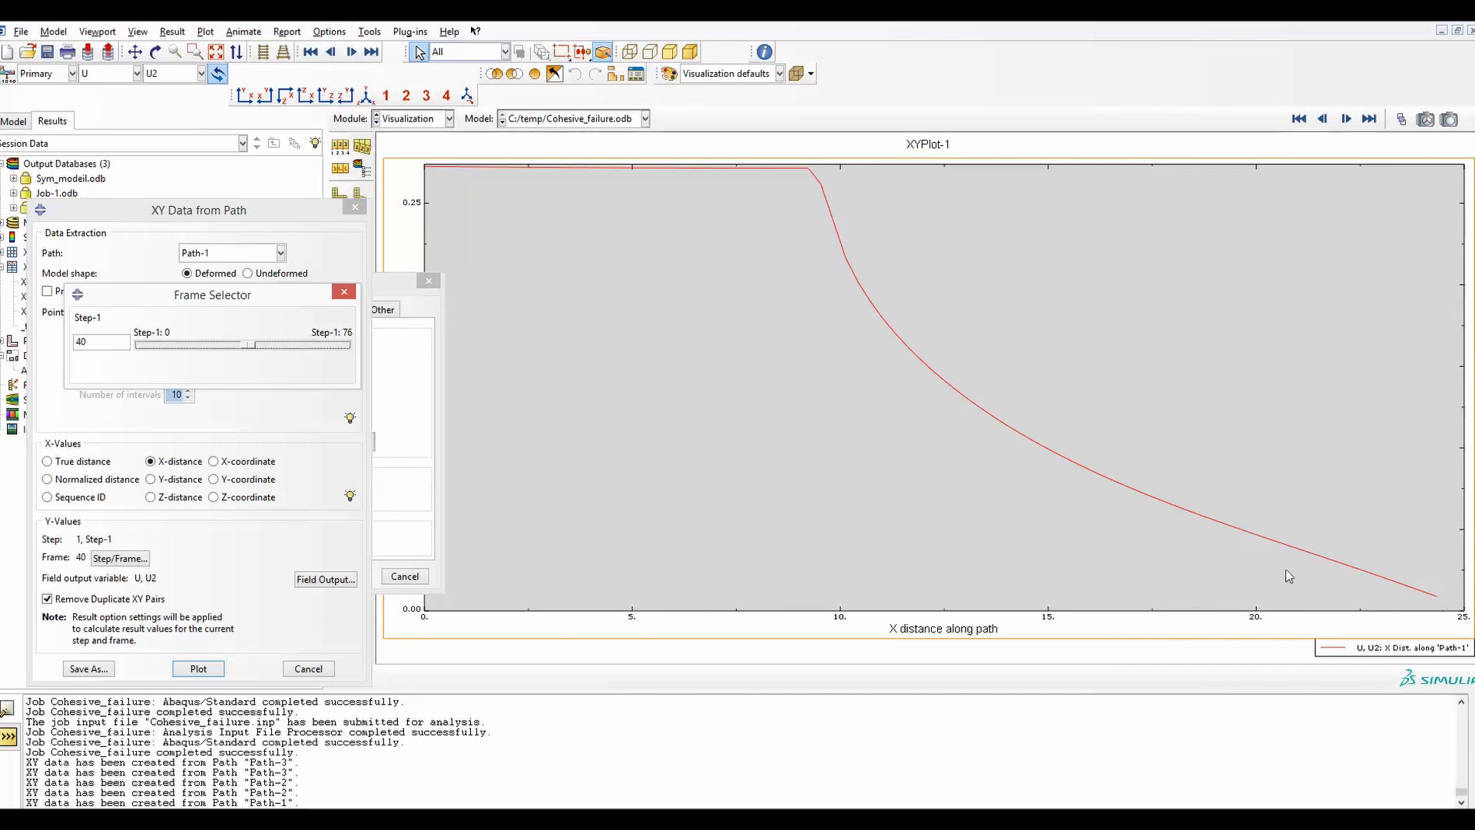
left_click_drag(292, 215, 198, 316)
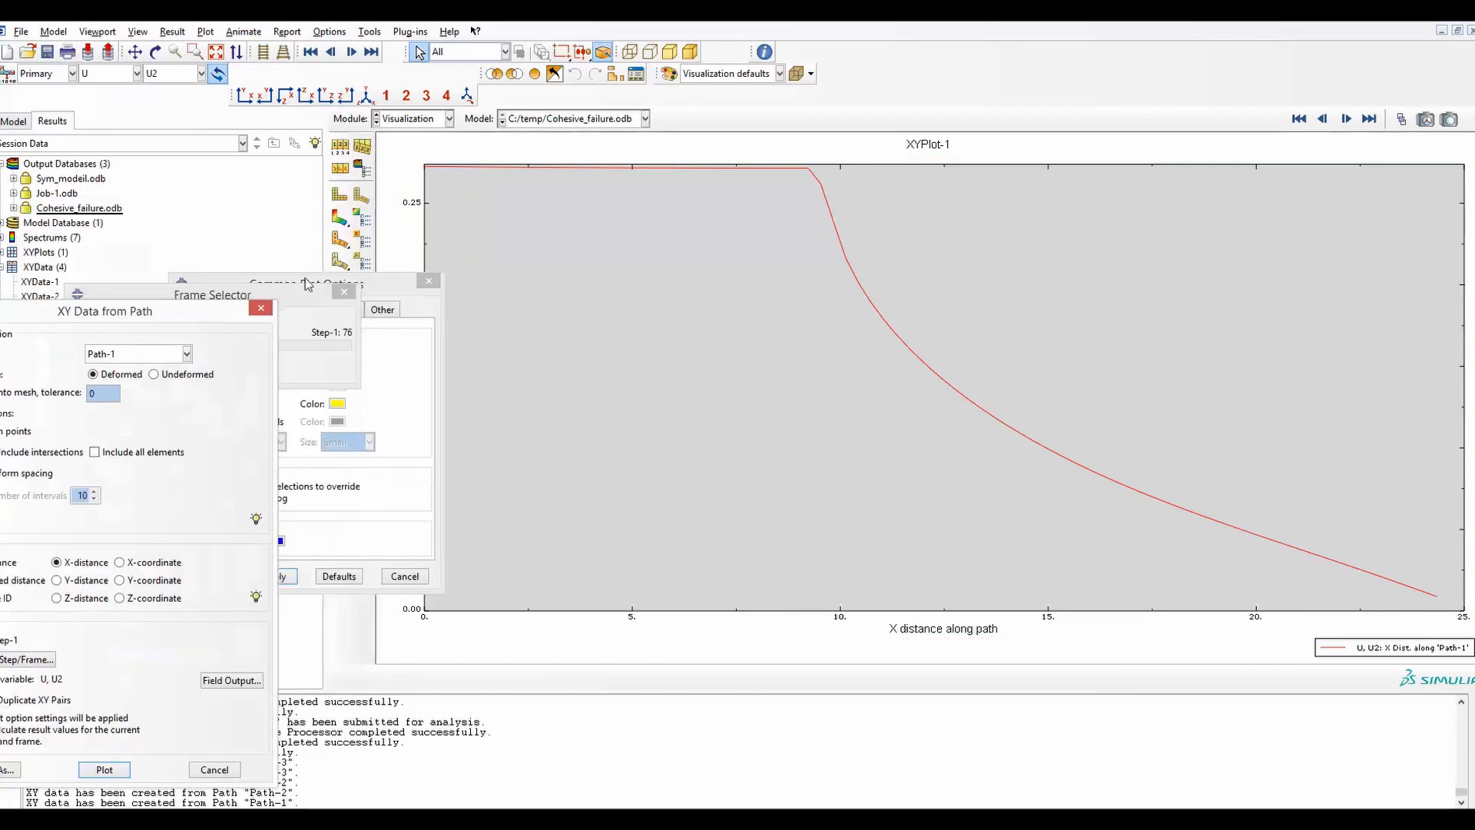
left_click(340, 219)
scroll(484, 323, "down", 2)
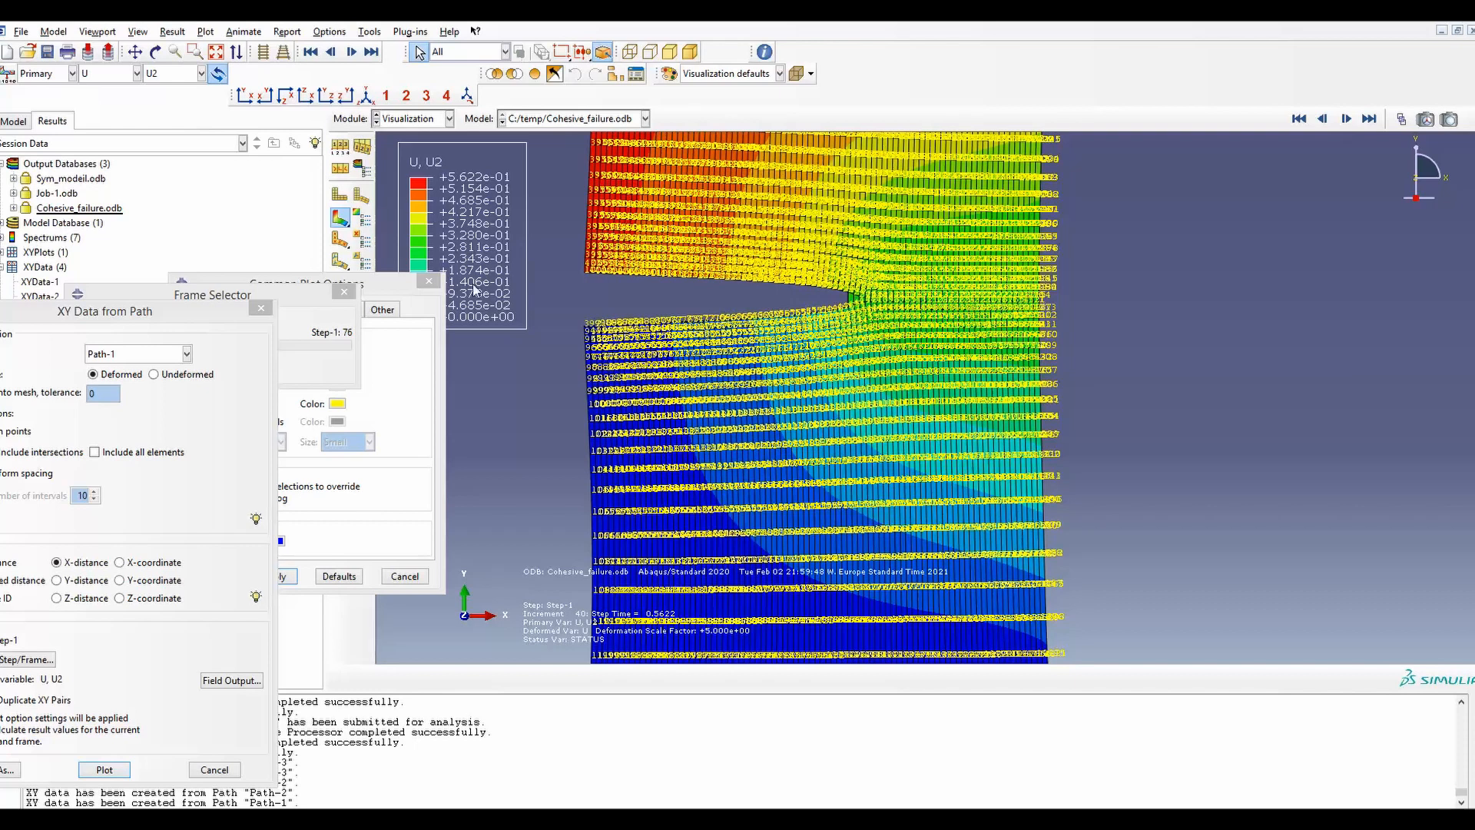
scroll(633, 333, "up", 3)
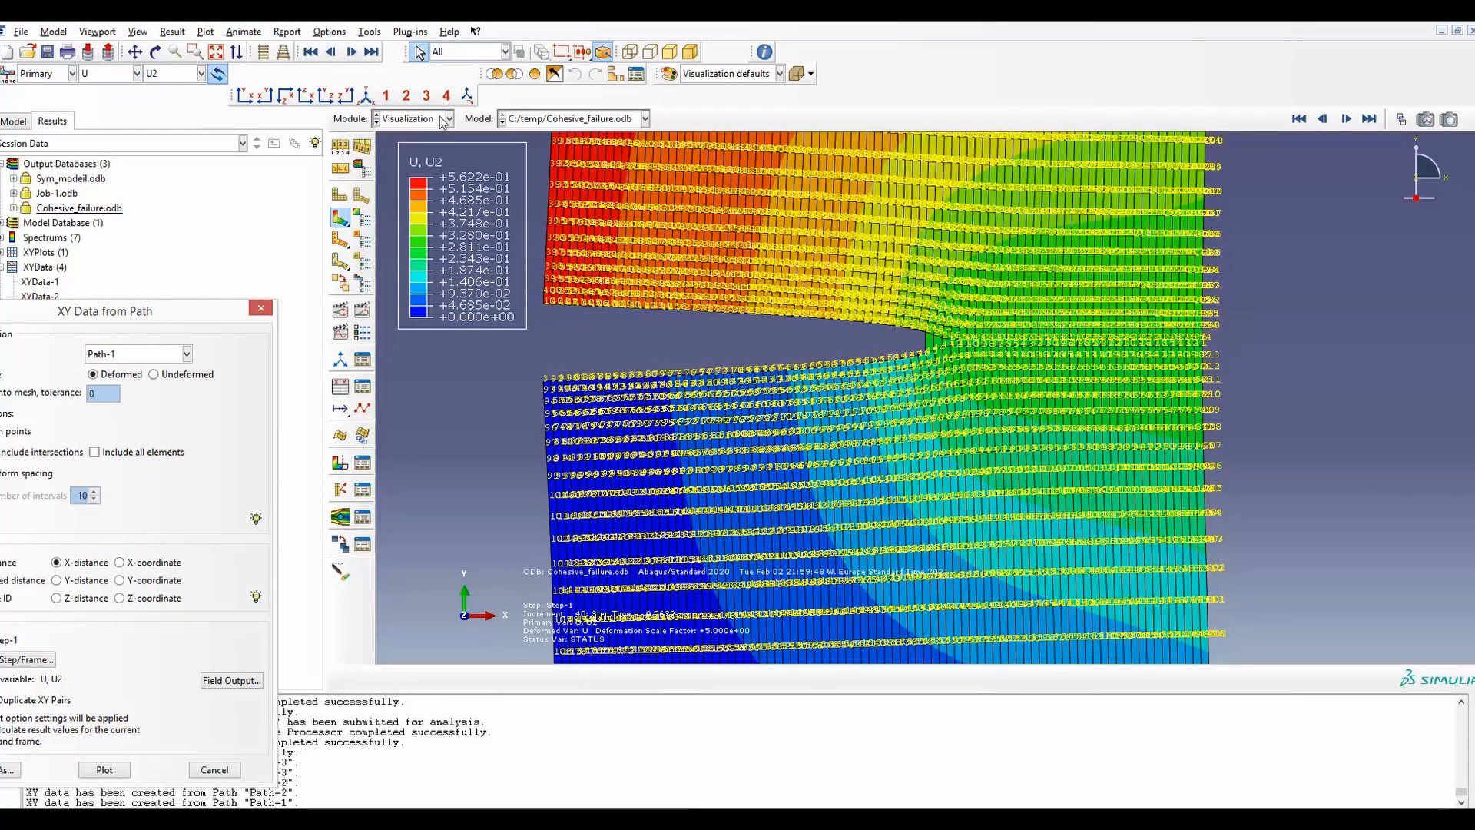
Switch to the Mesh module to show the meshed Part-1 around the crack.
left_click(447, 119)
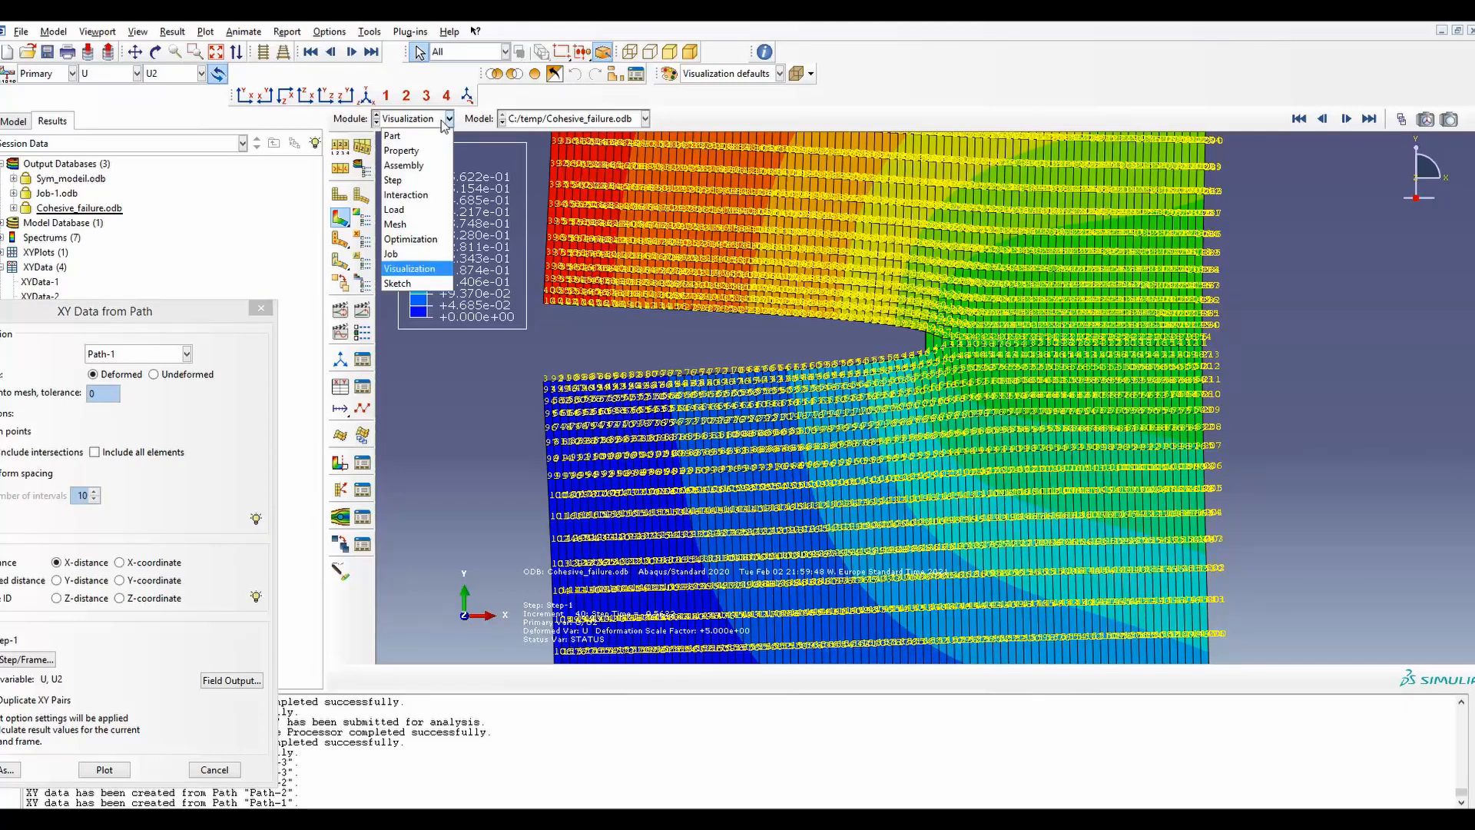
left_click(413, 225)
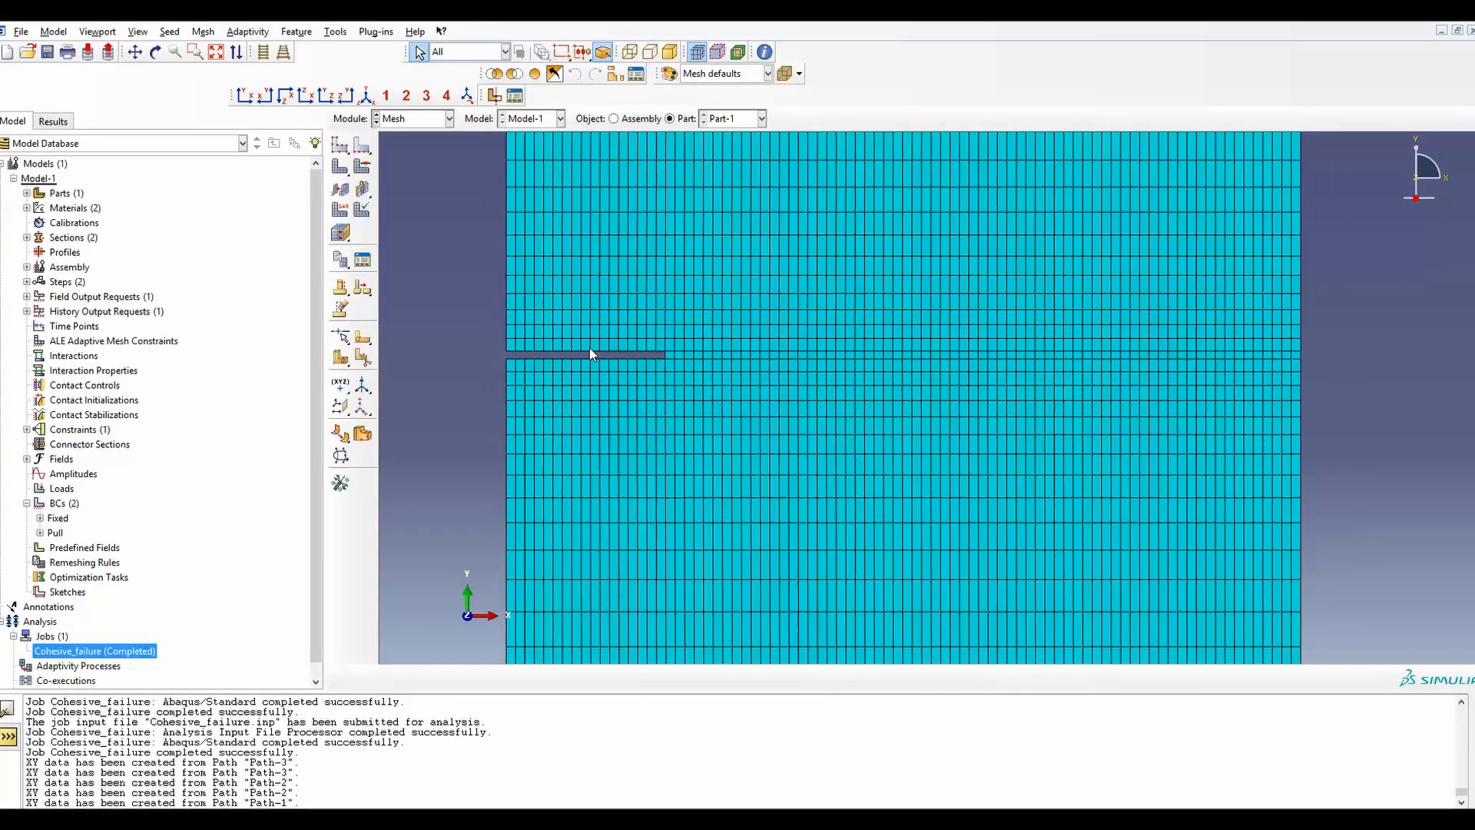
scroll(589, 352, "down", 2)
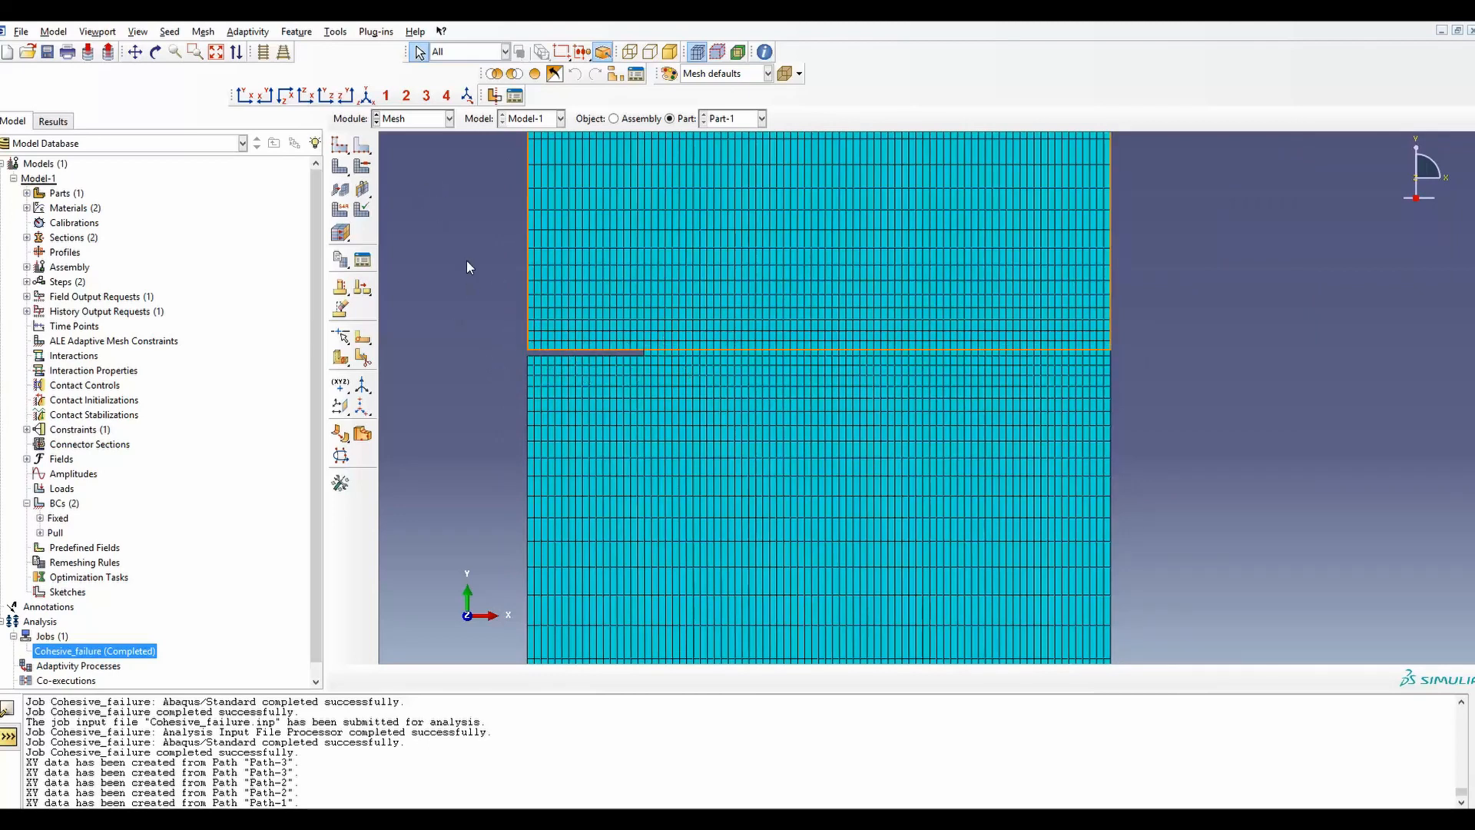
Turn on node labels and element labels for the part mesh in the part display options.
left_click(138, 32)
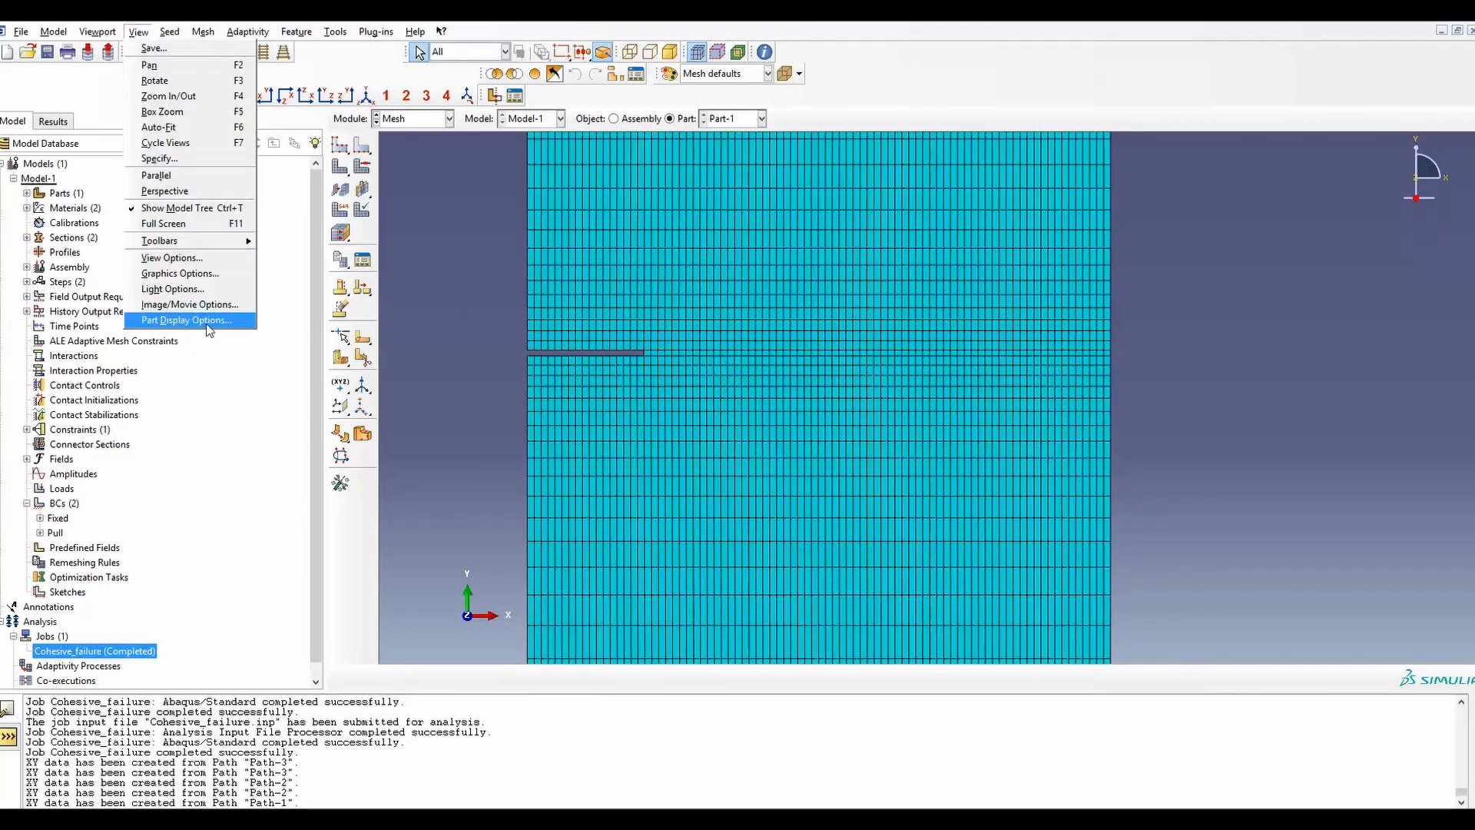
left_click(503, 304)
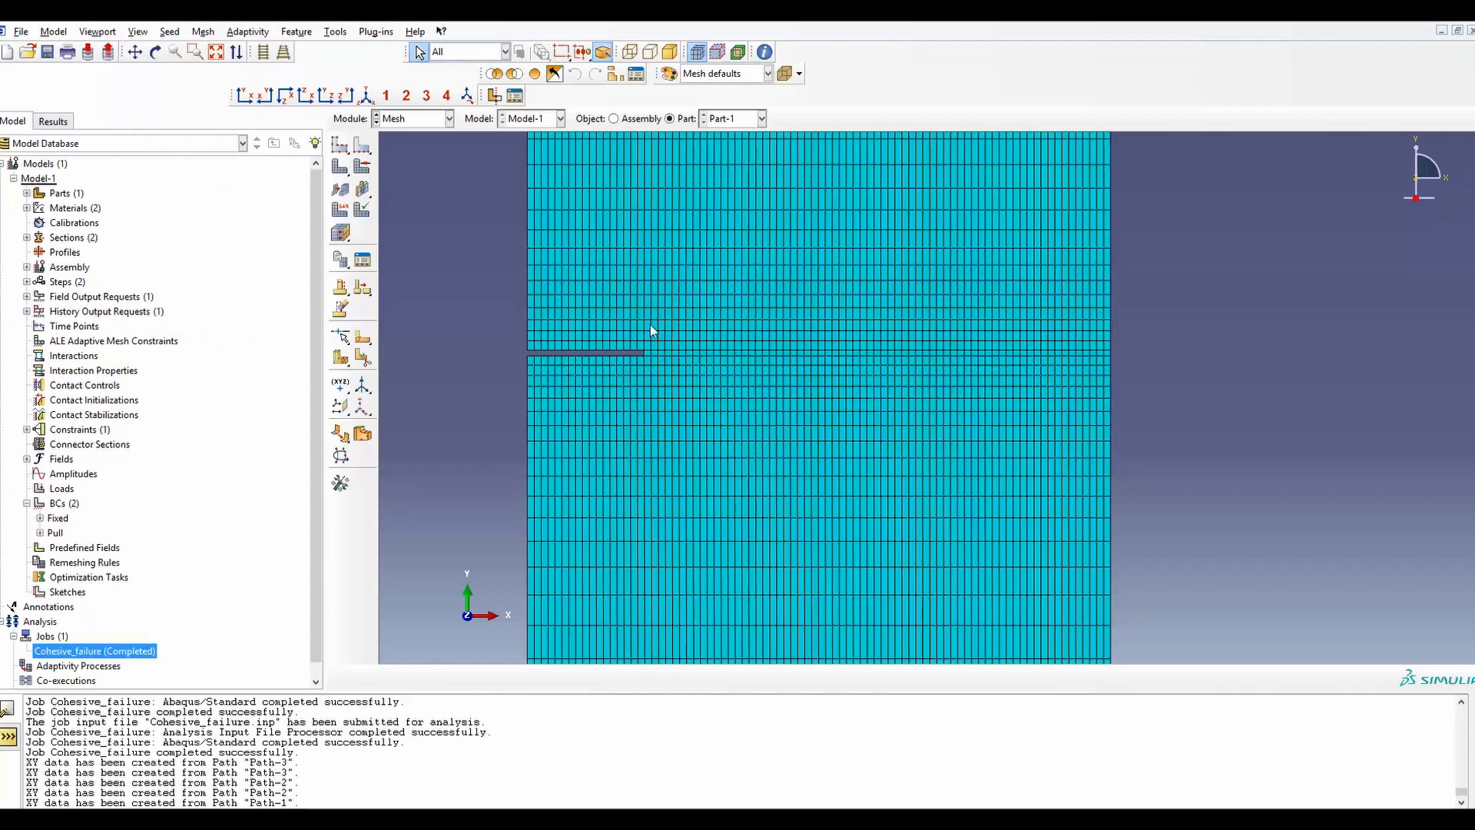
left_click(139, 34)
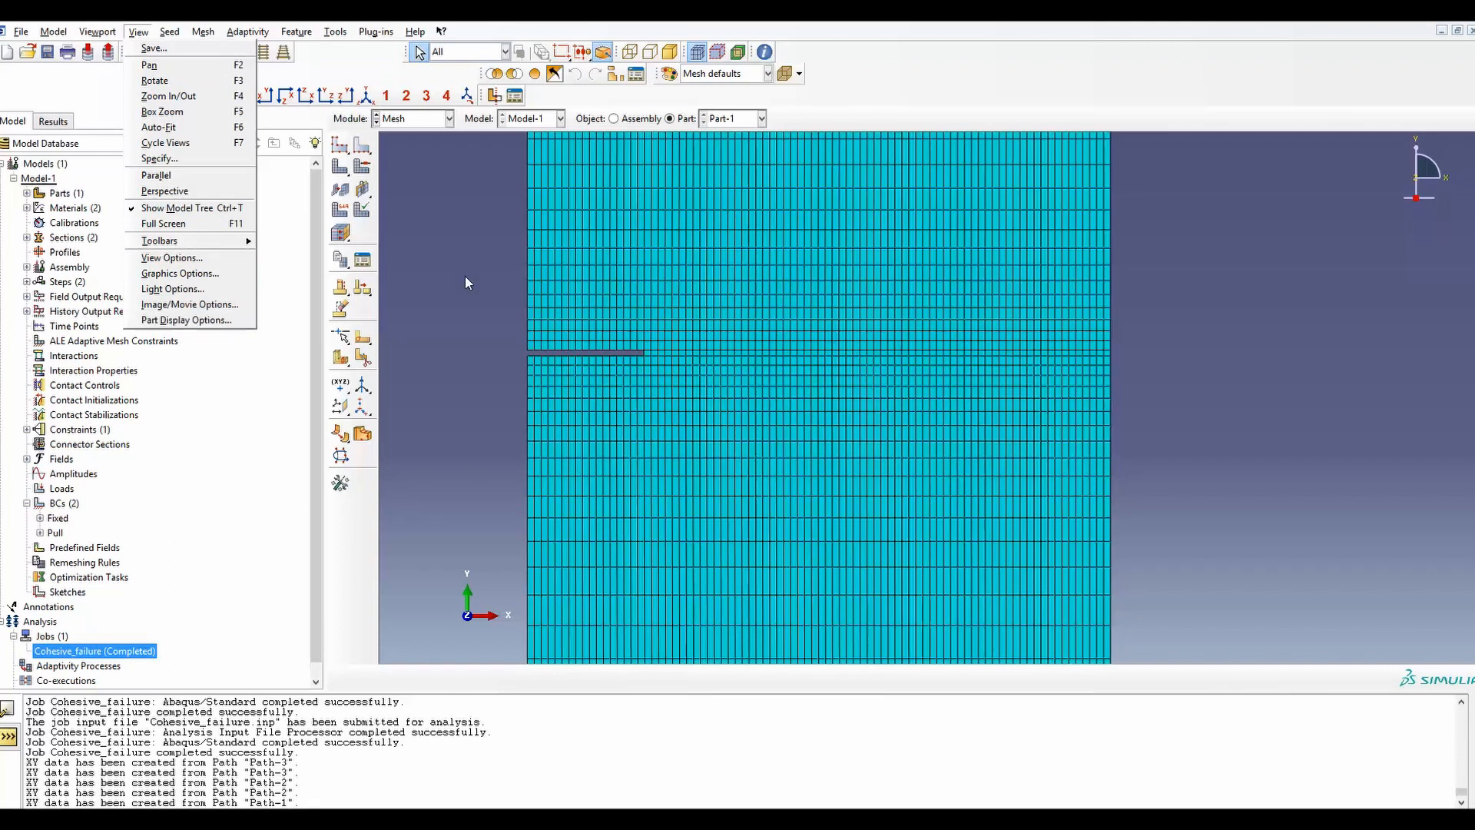
left_click(209, 321)
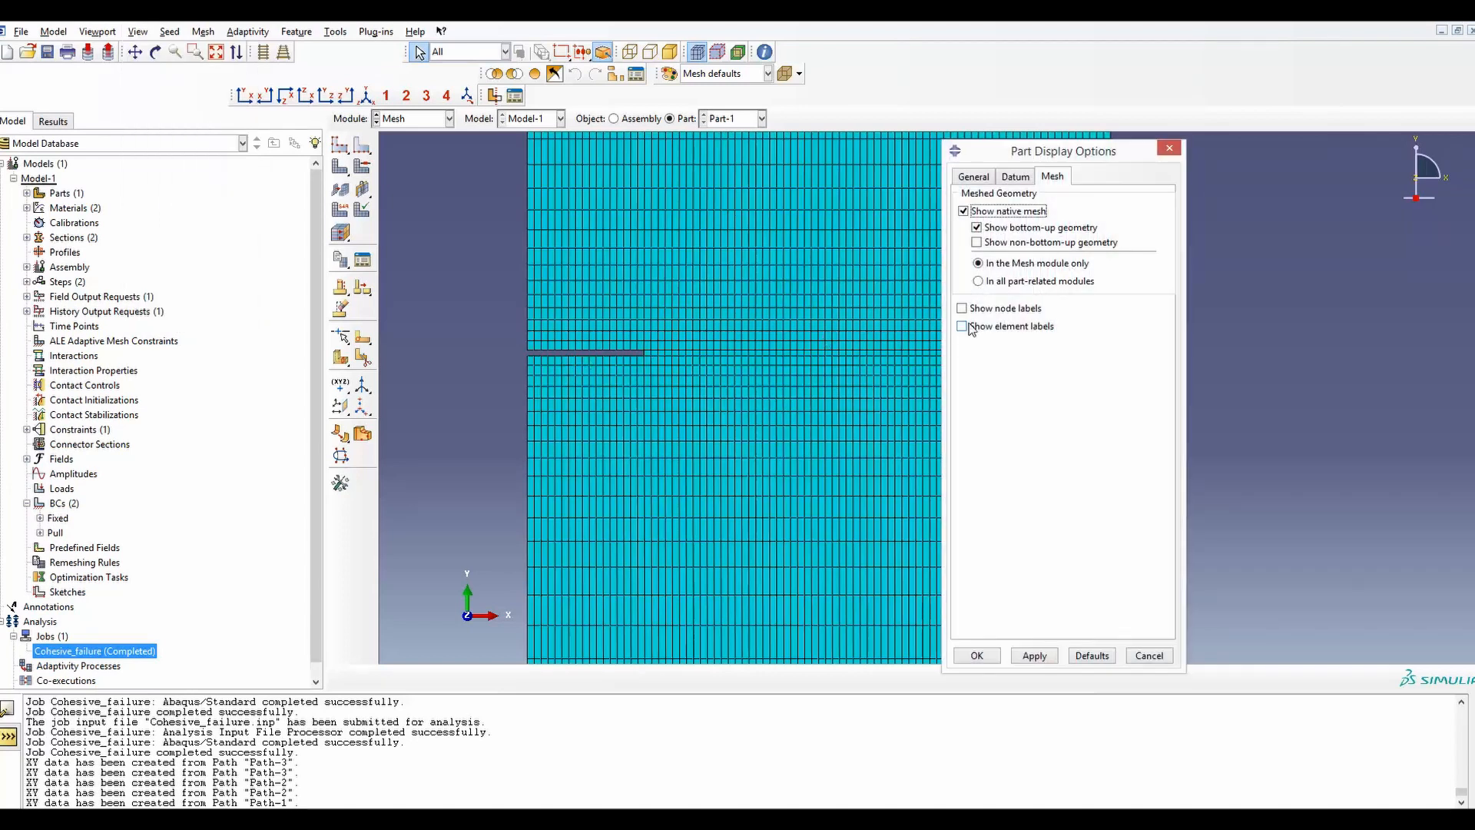
left_click(962, 308)
left_click(1033, 655)
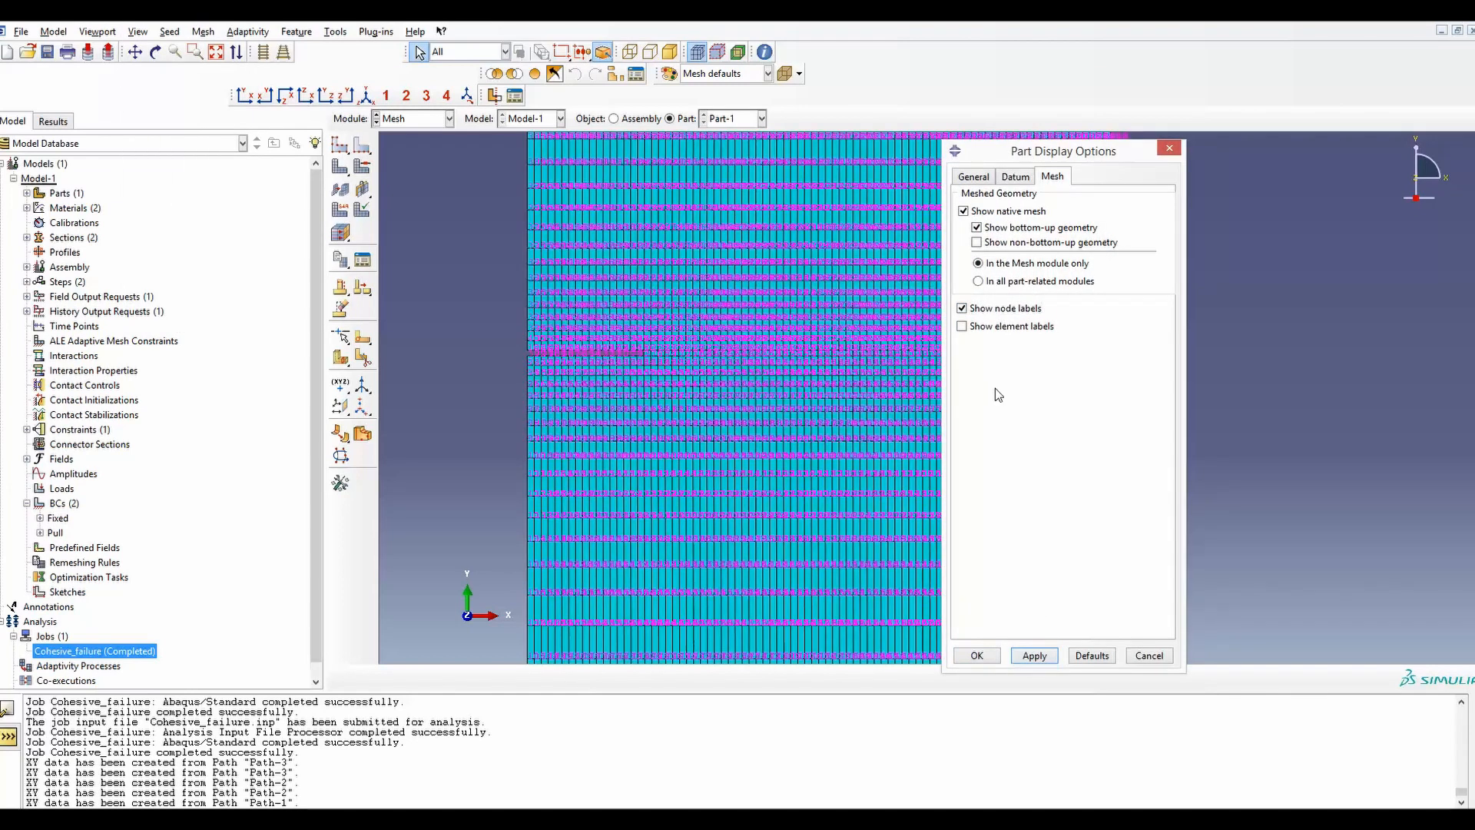
left_click(962, 327)
left_click(976, 655)
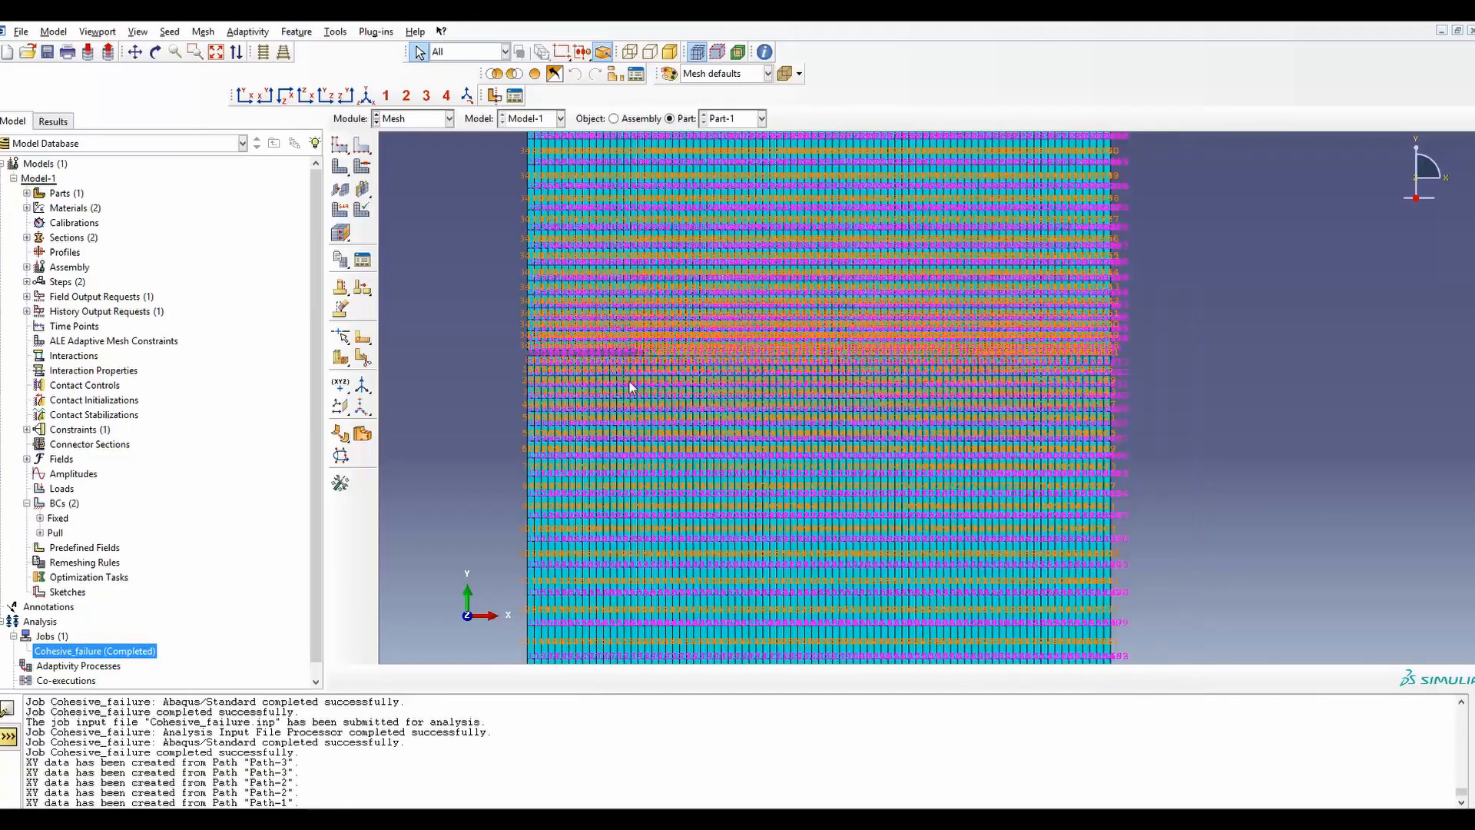